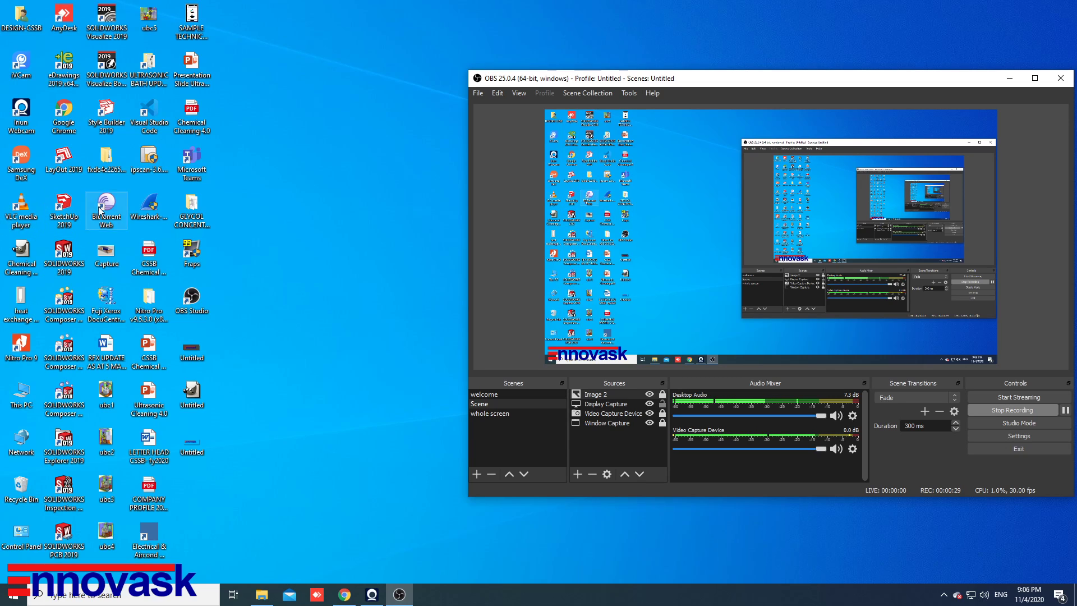
# Launch SketchUp 2019.
pyautogui.click(66, 207)
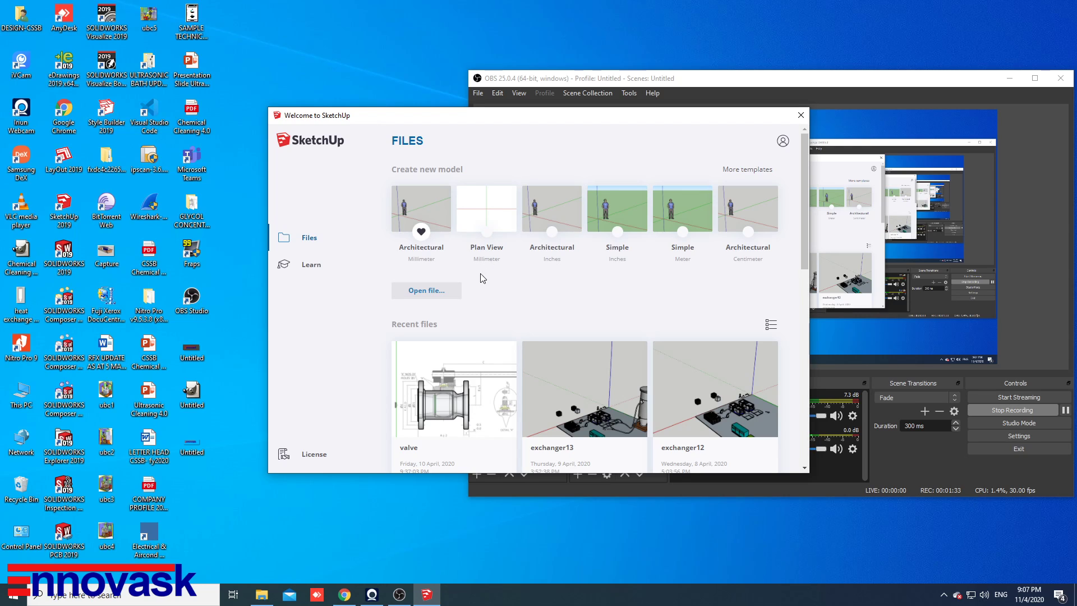
# Browse the existing models in the Documents folder and in the recent files list.
pyautogui.click(430, 291)
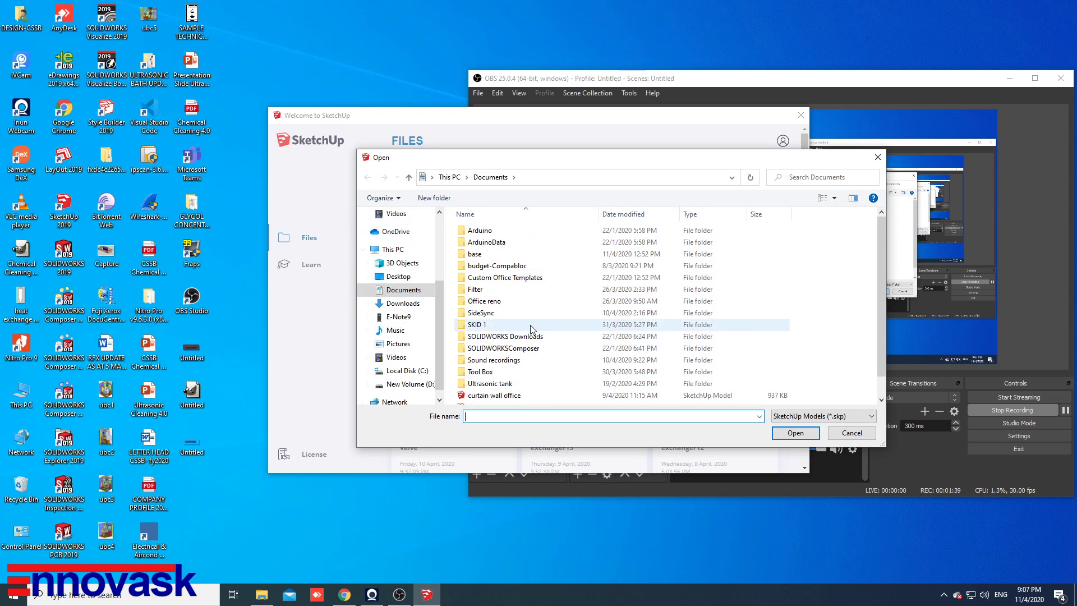
pyautogui.scroll(-1, 561, 381)
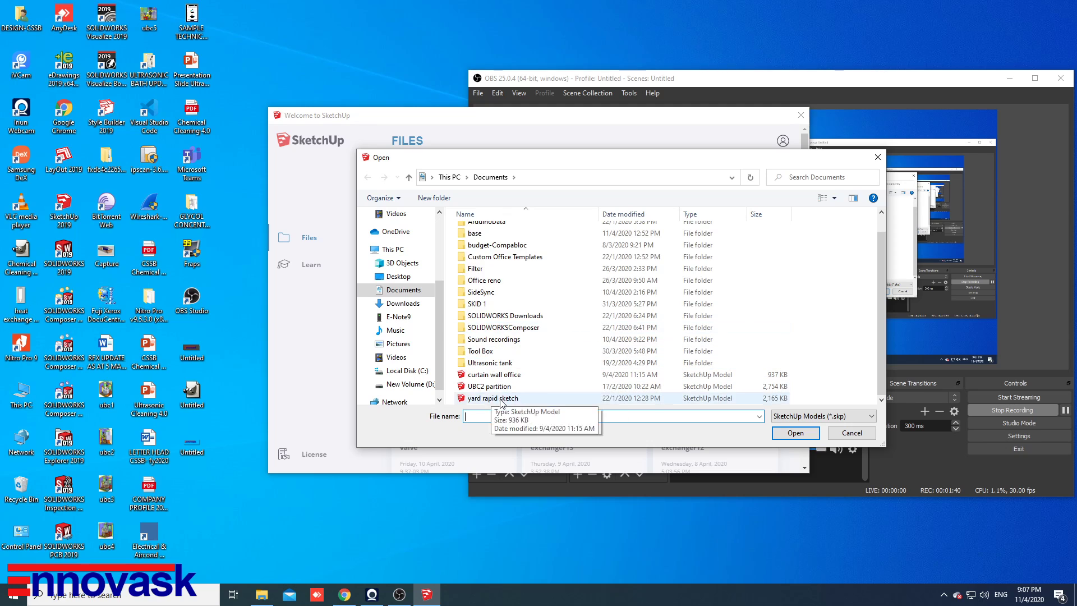
pyautogui.click(852, 434)
pyautogui.scroll(-2, 449, 311)
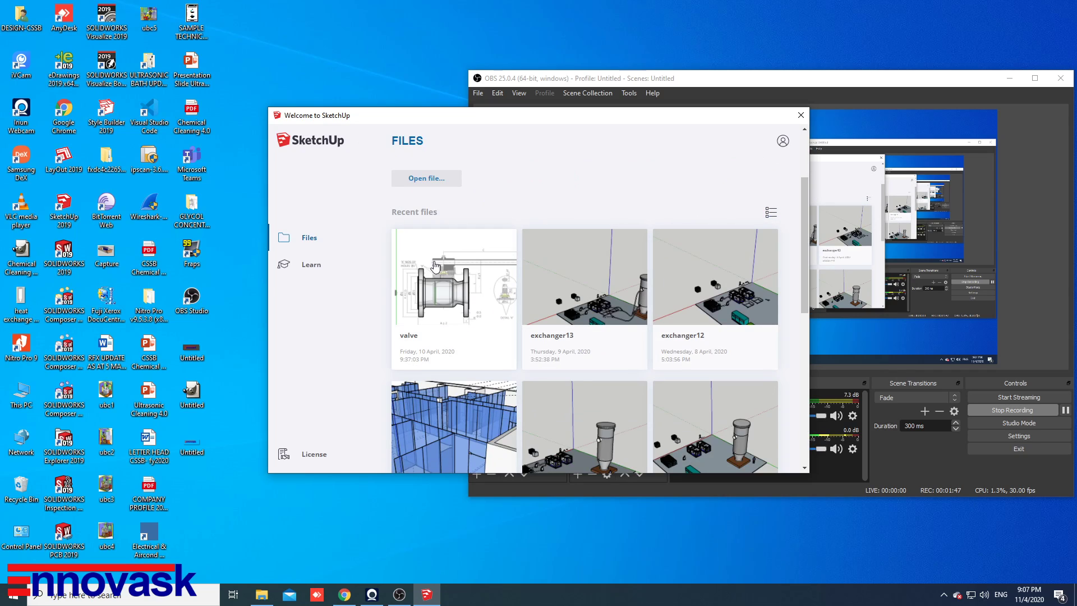
pyautogui.scroll(-2, 433, 264)
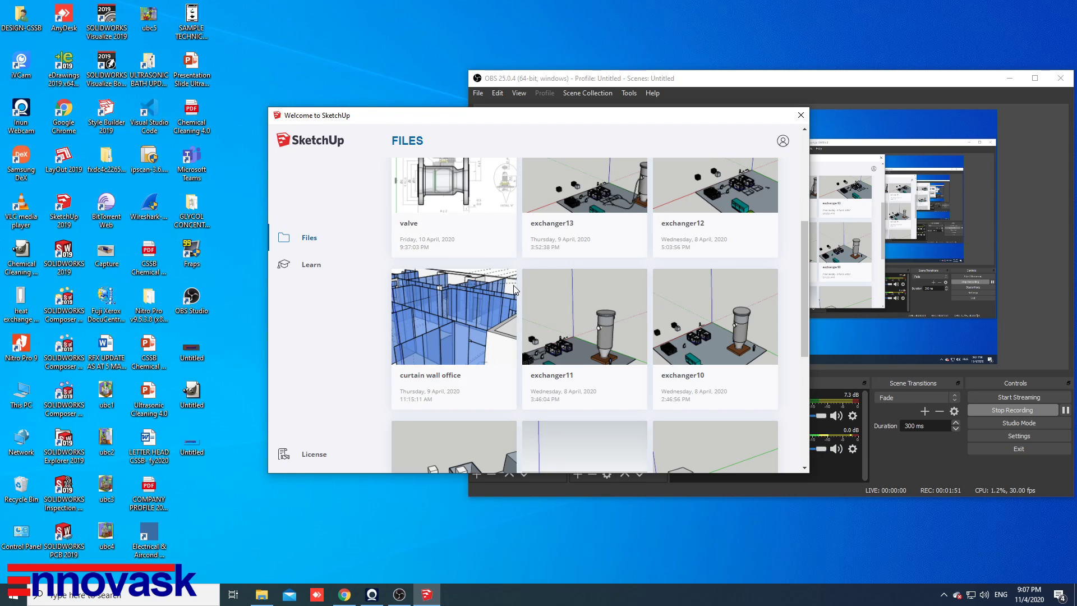
pyautogui.scroll(-2, 489, 324)
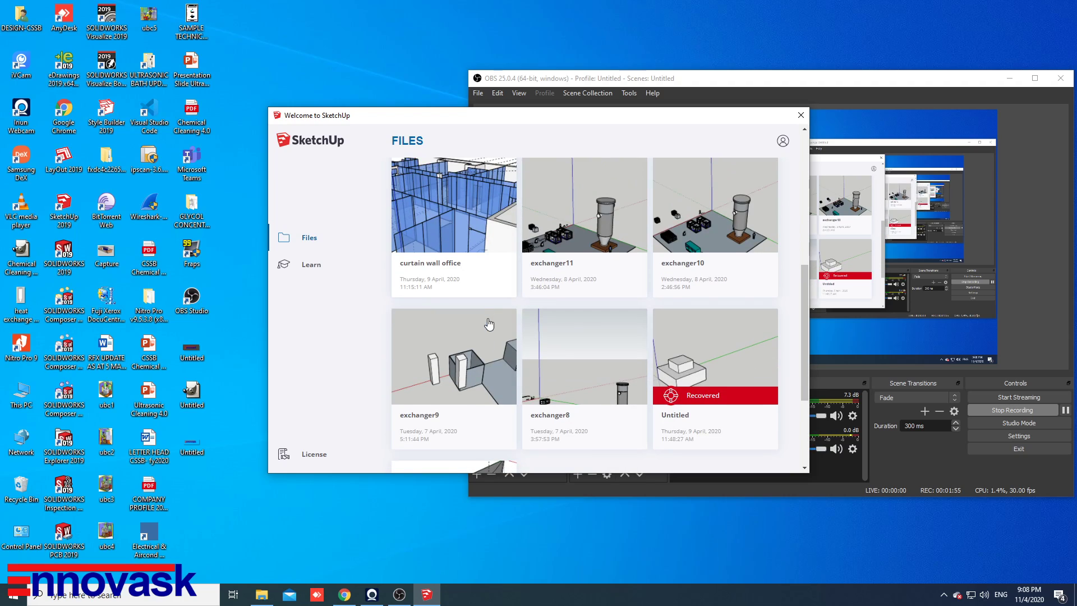
pyautogui.scroll(5, 489, 327)
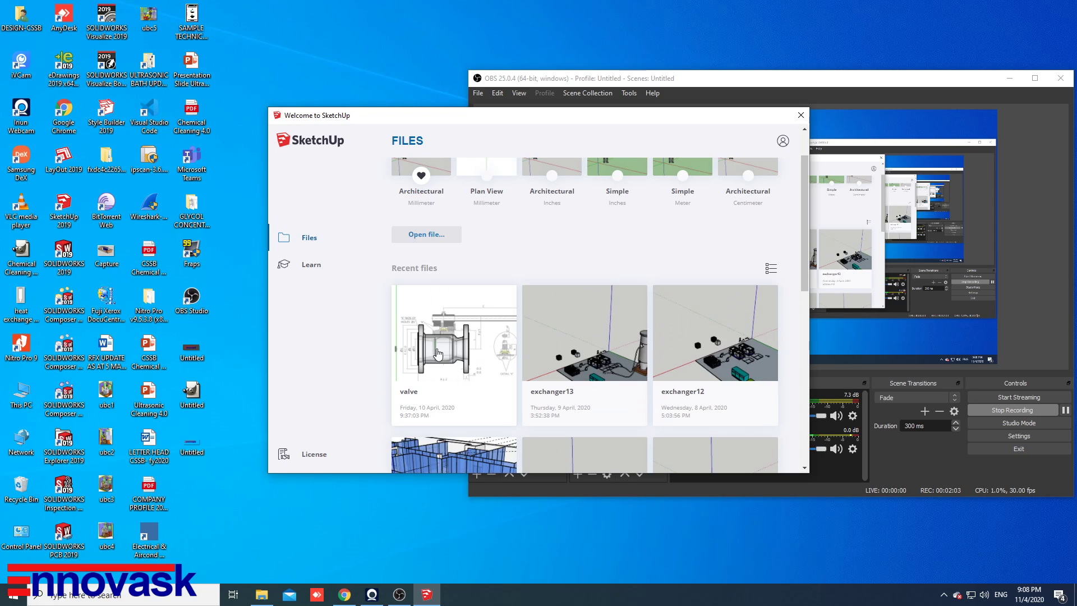
pyautogui.scroll(1, 555, 281)
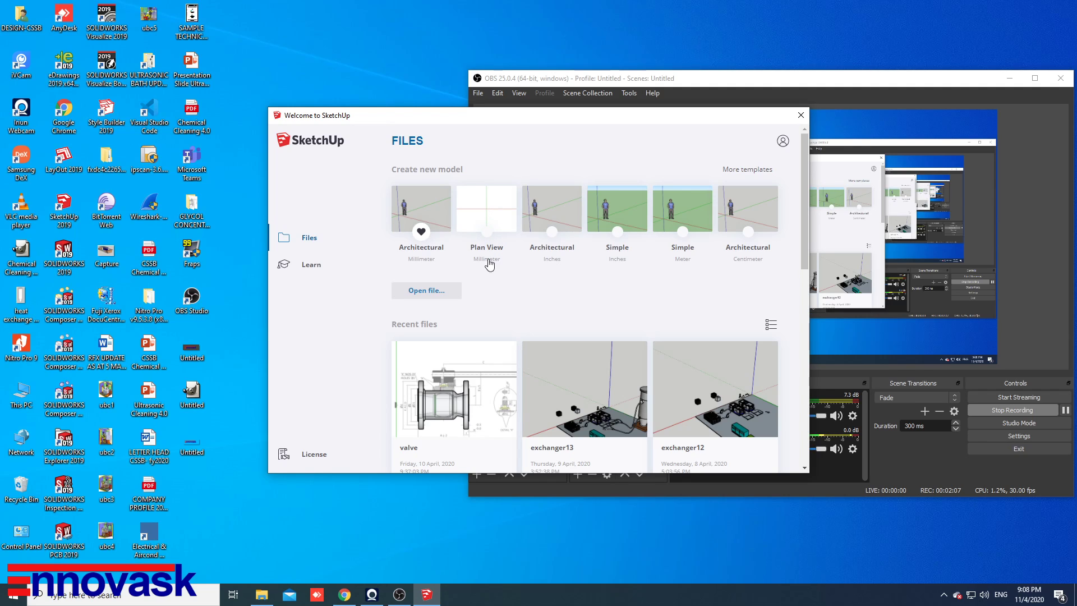
# Create a new model from the Plan View millimeter template and orbit to a three-dimensional view of the axes.
pyautogui.click(490, 216)
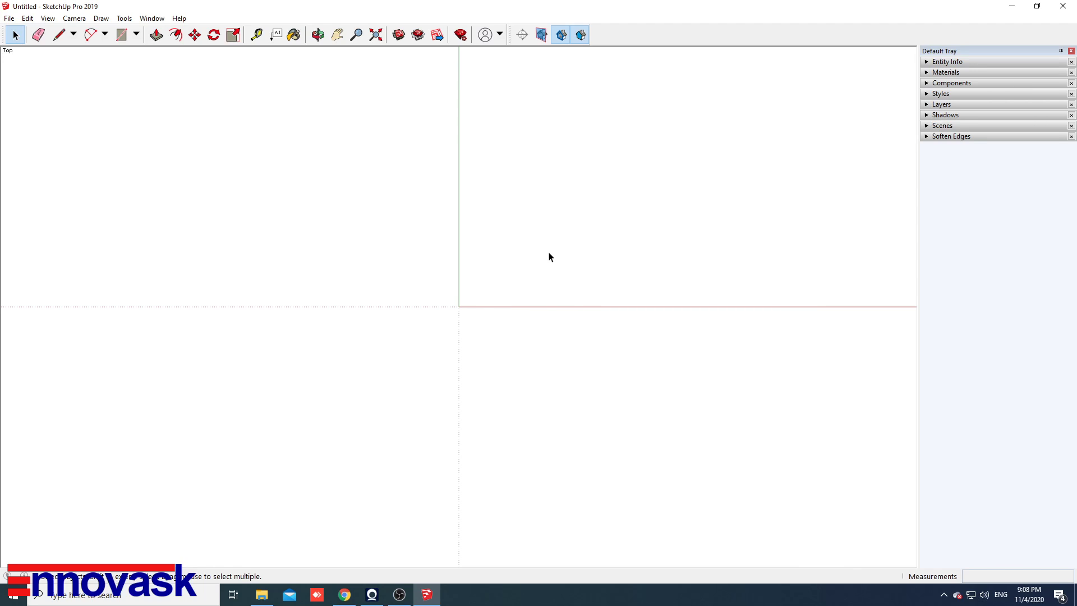
pyautogui.click(318, 35)
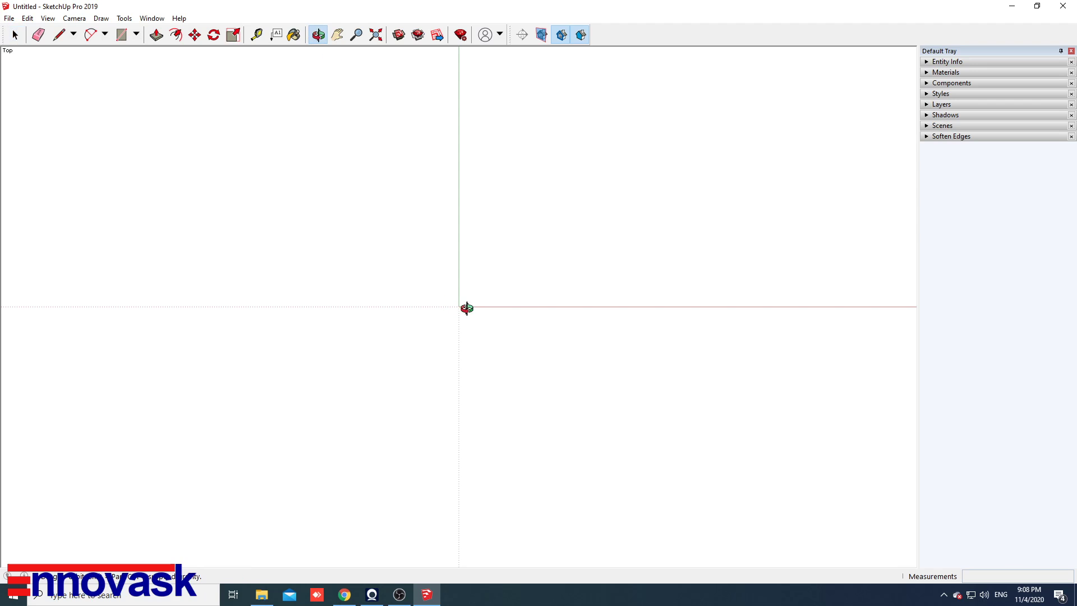
pyautogui.moveTo(467, 309); pyautogui.dragTo(363, 277)
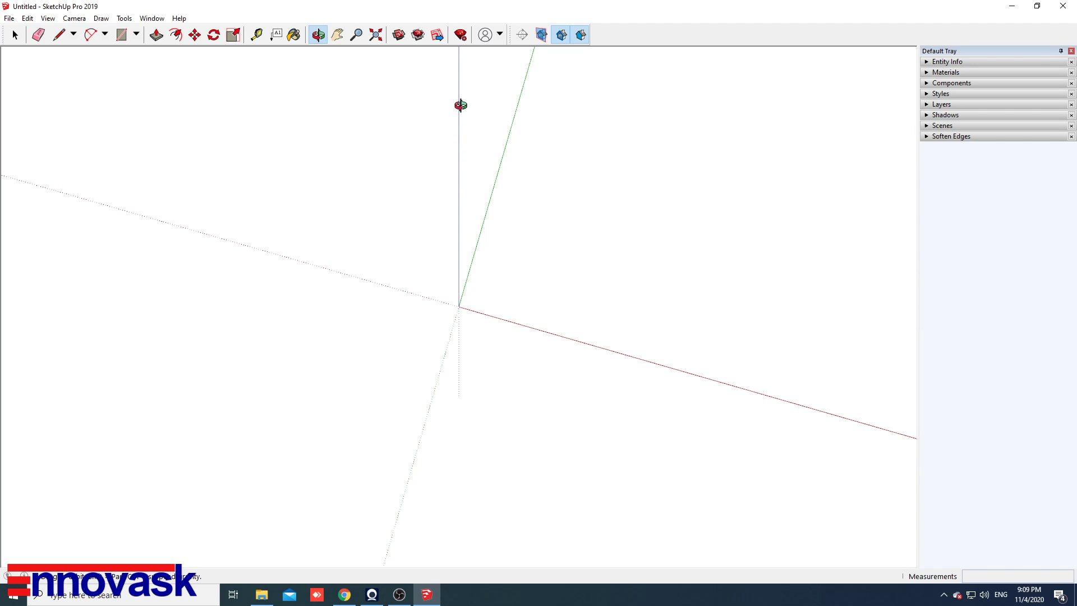
pyautogui.moveTo(450, 144); pyautogui.dragTo(517, 144)
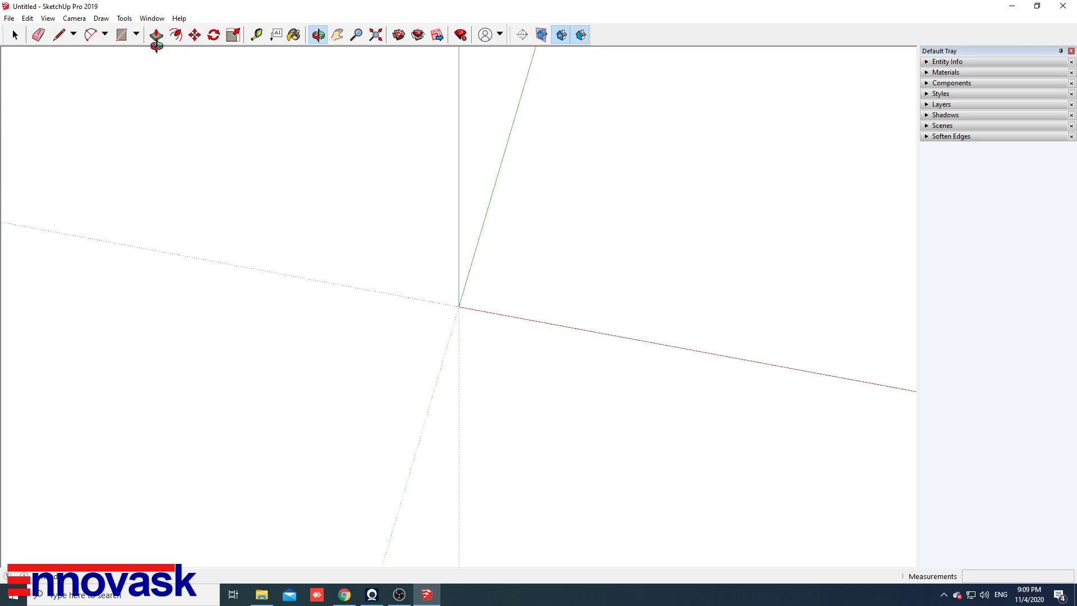
pyautogui.click(16, 37)
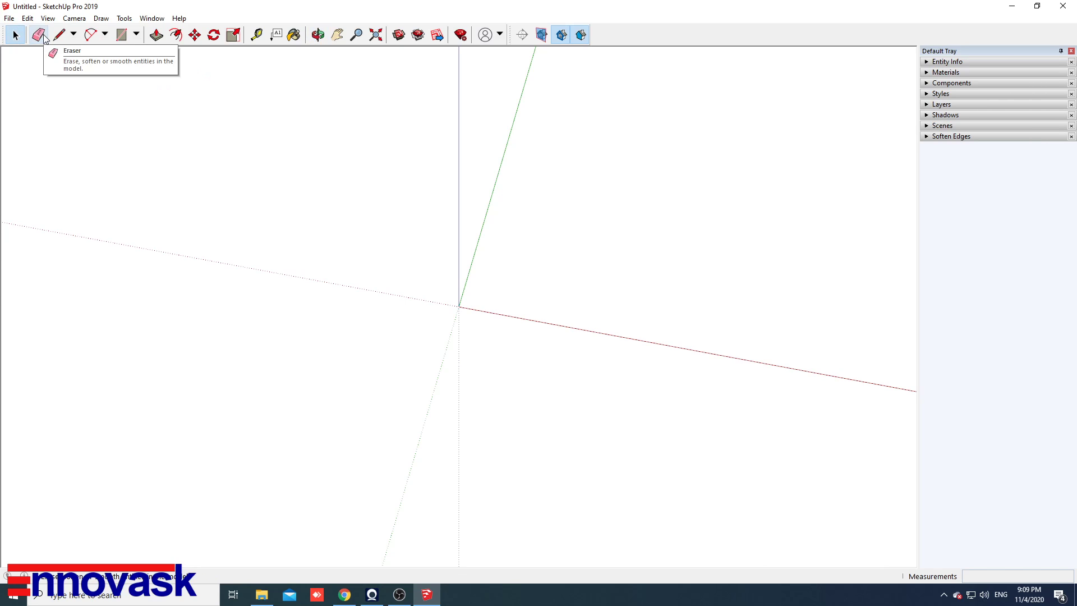
pyautogui.click(44, 38)
pyautogui.click(60, 36)
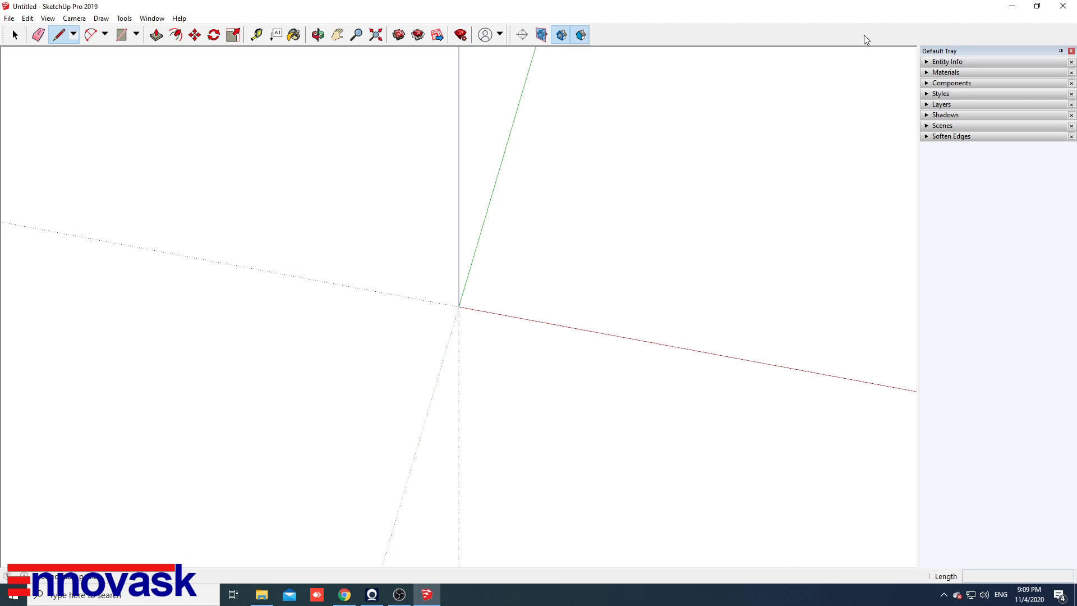
# Show the Solid Tools and Layers toolbars, docking Solid Tools directly after the Section tools.
pyautogui.rightClick(664, 37)
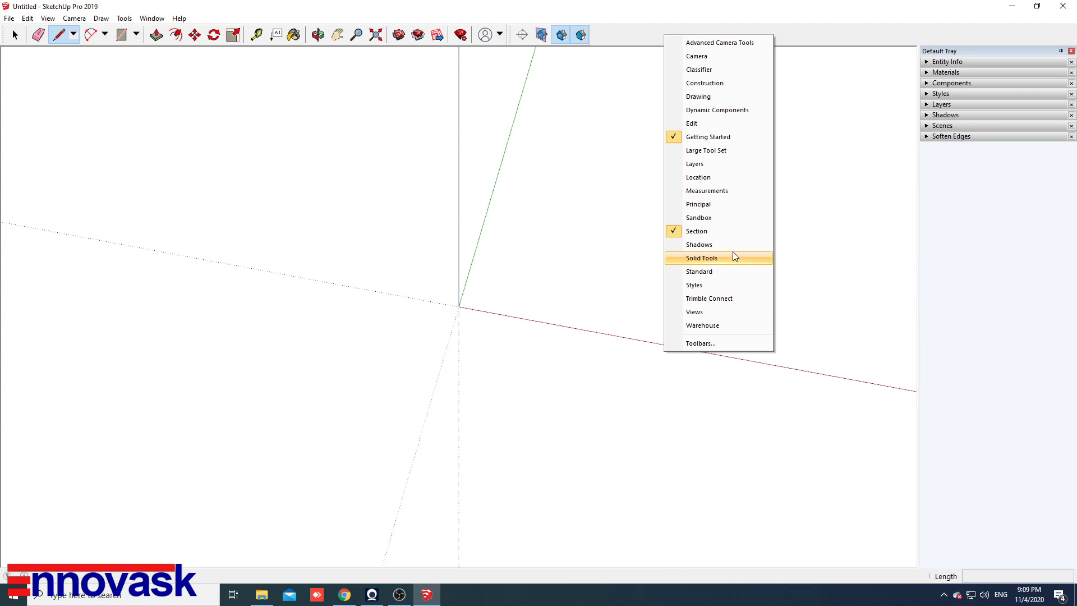
pyautogui.click(690, 259)
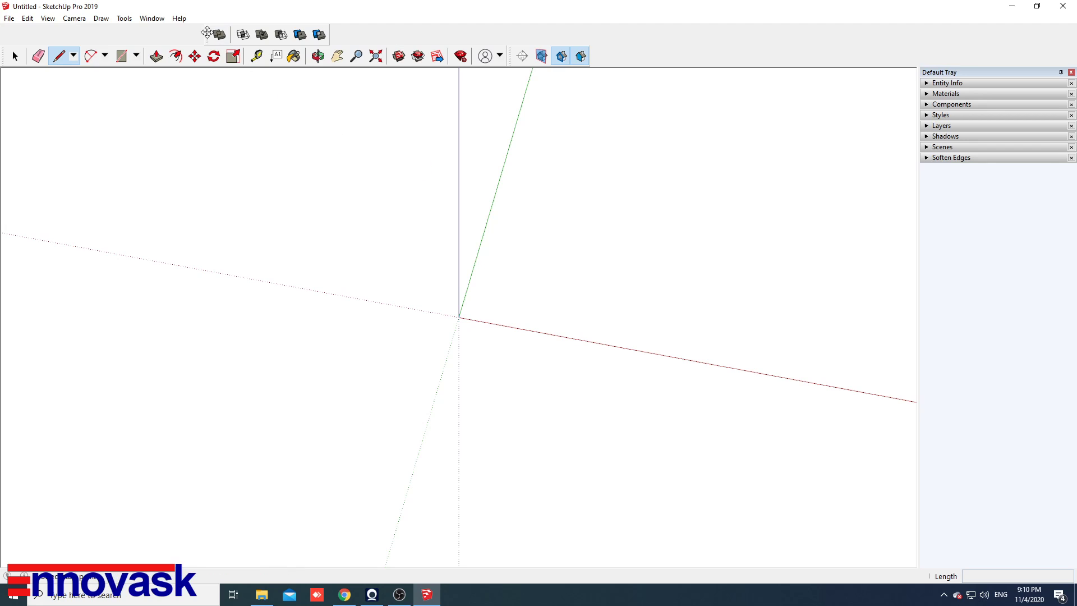
pyautogui.moveTo(207, 32)
pyautogui.mouseDown()
pyautogui.moveTo(591, 34)
pyautogui.moveTo(594, 58)
pyautogui.mouseUp()
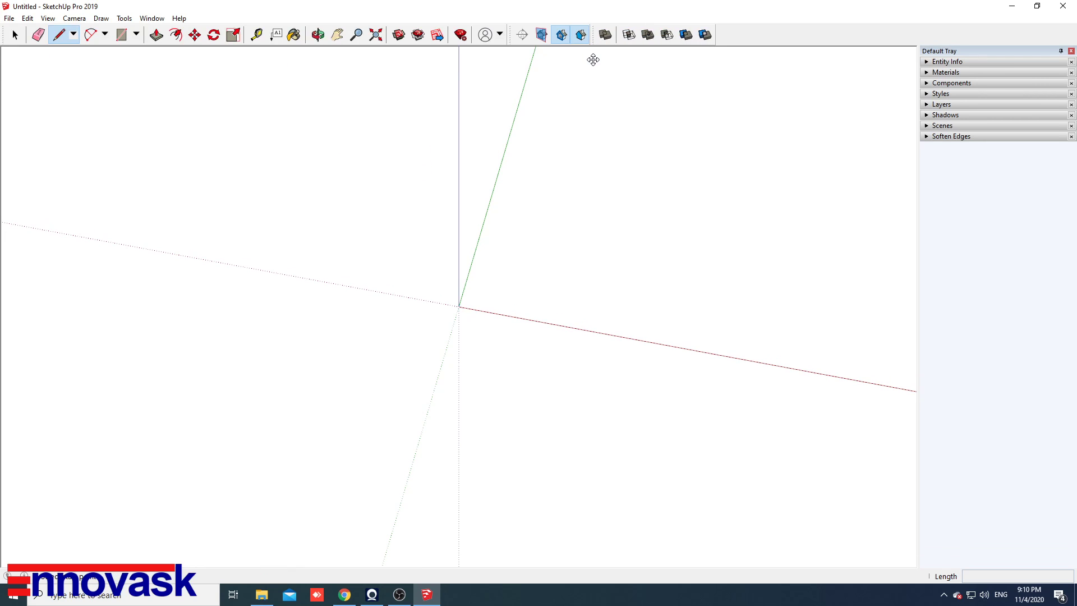
pyautogui.rightClick(753, 42)
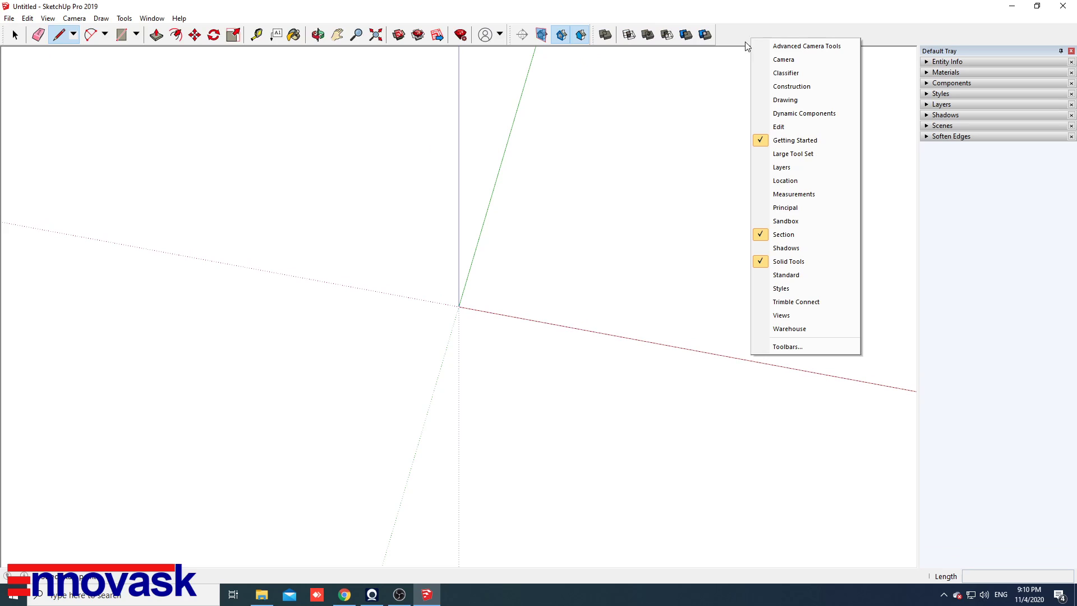
pyautogui.click(785, 167)
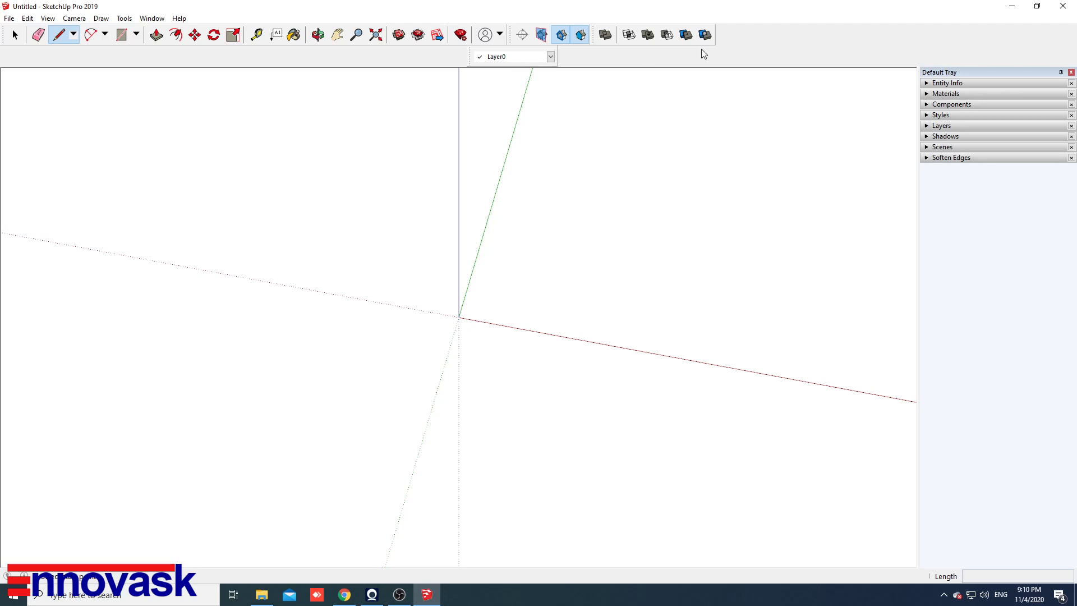
pyautogui.rightClick(761, 25)
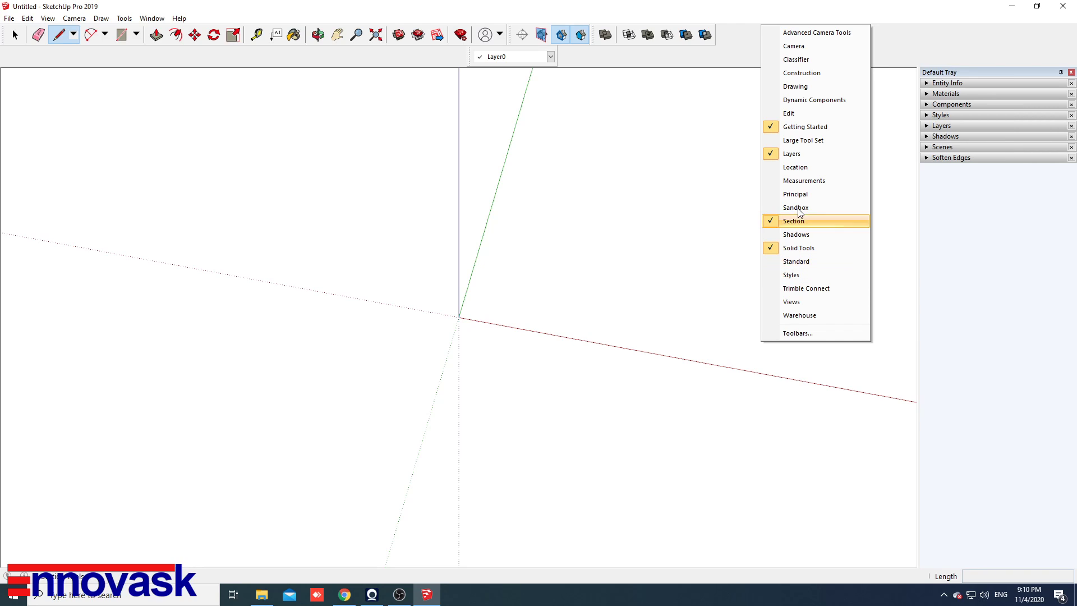
pyautogui.click(795, 87)
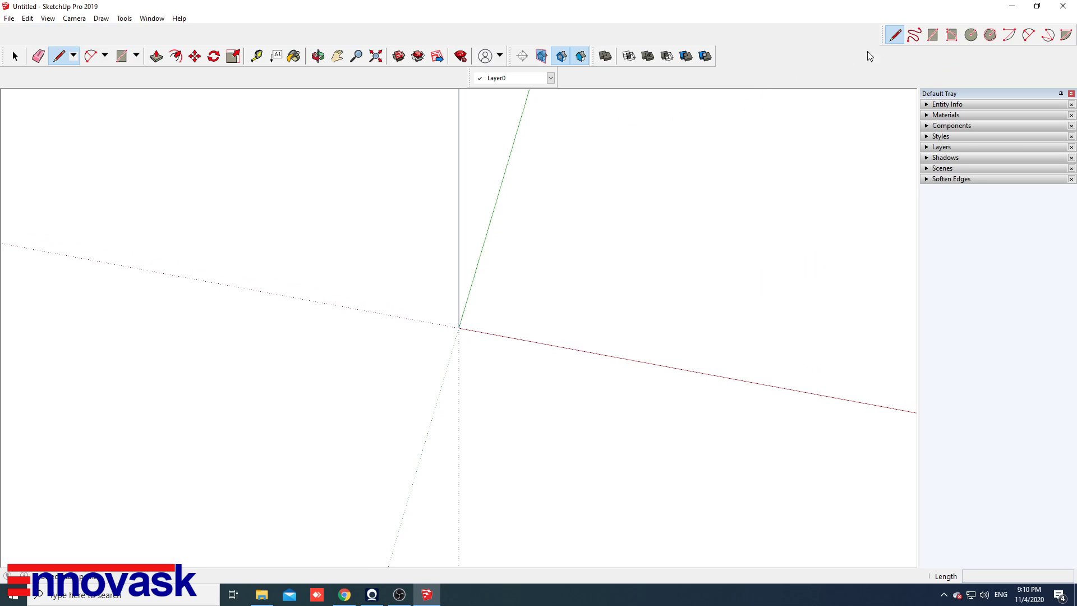
pyautogui.moveTo(883, 35); pyautogui.dragTo(720, 53)
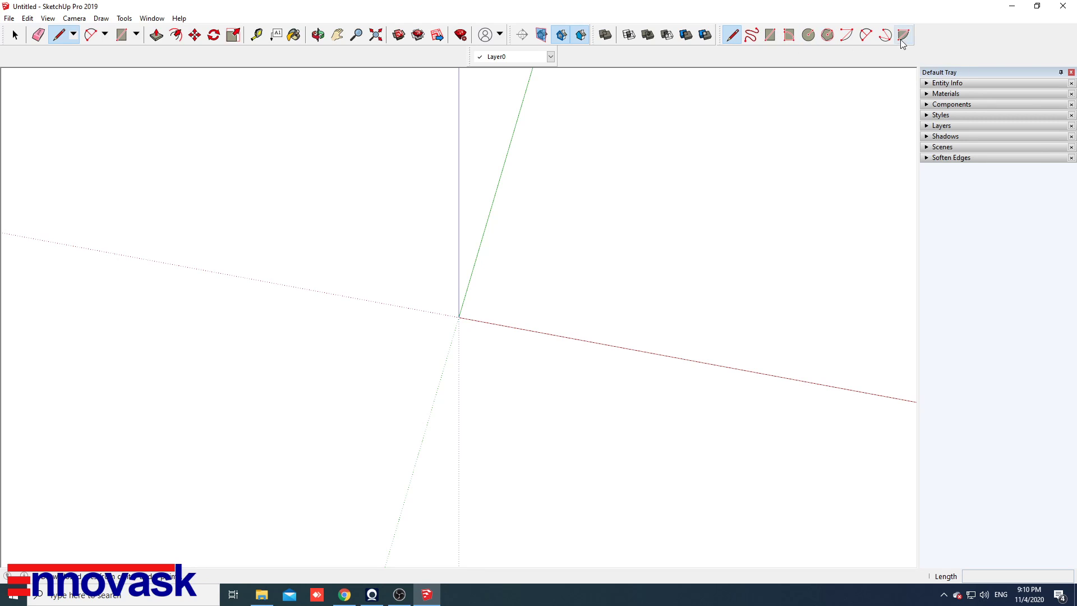
pyautogui.rightClick(931, 36)
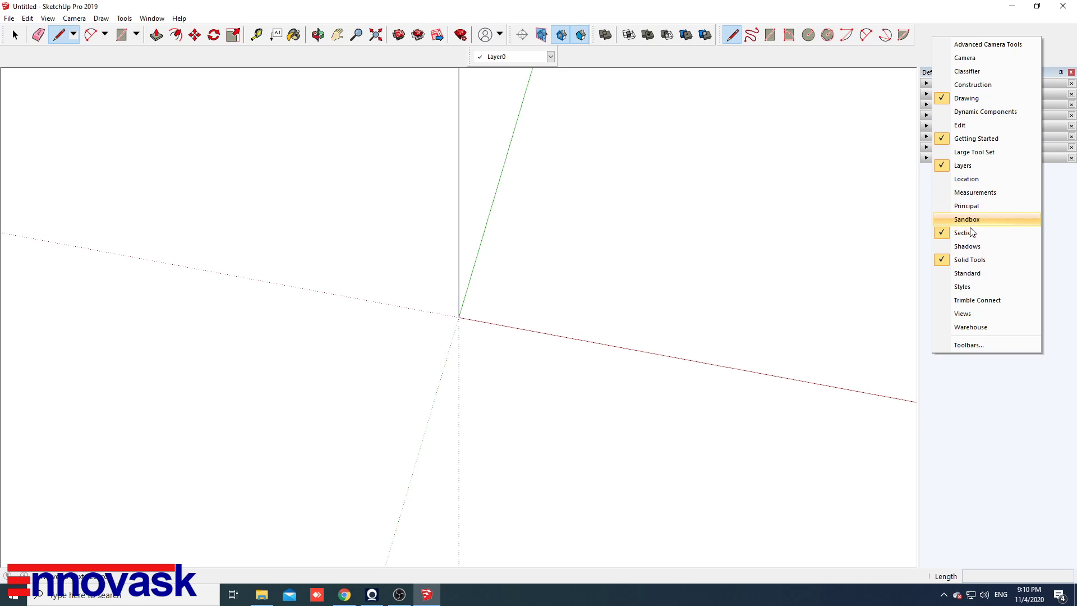
pyautogui.click(947, 99)
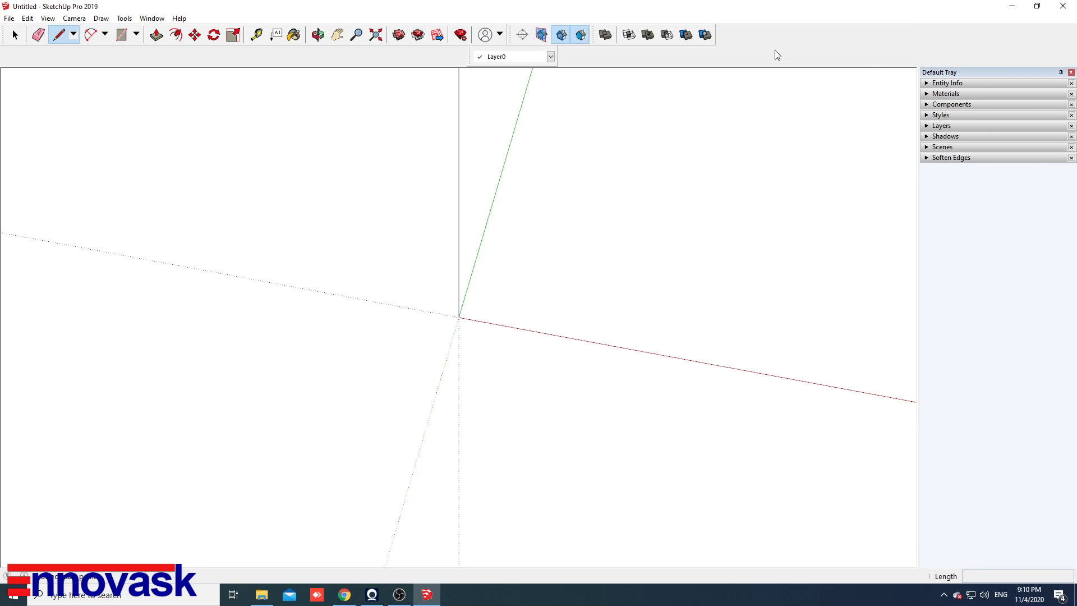
# Show the Edit toolbar, dock it after Solid Tools, and move the Layers toolbar into the same row behind it.
pyautogui.rightClick(758, 33)
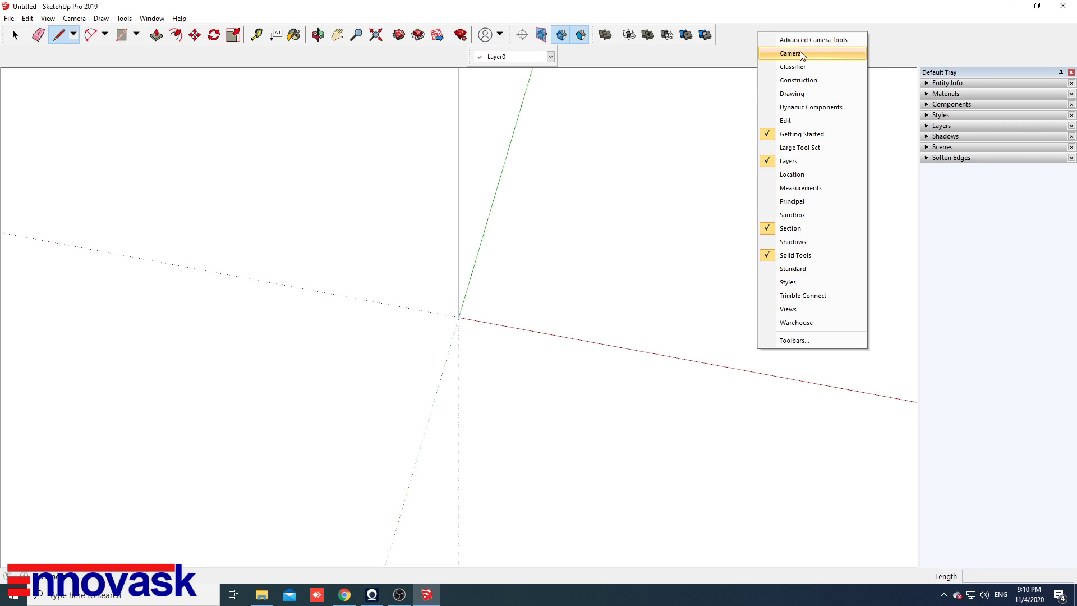
pyautogui.click(796, 122)
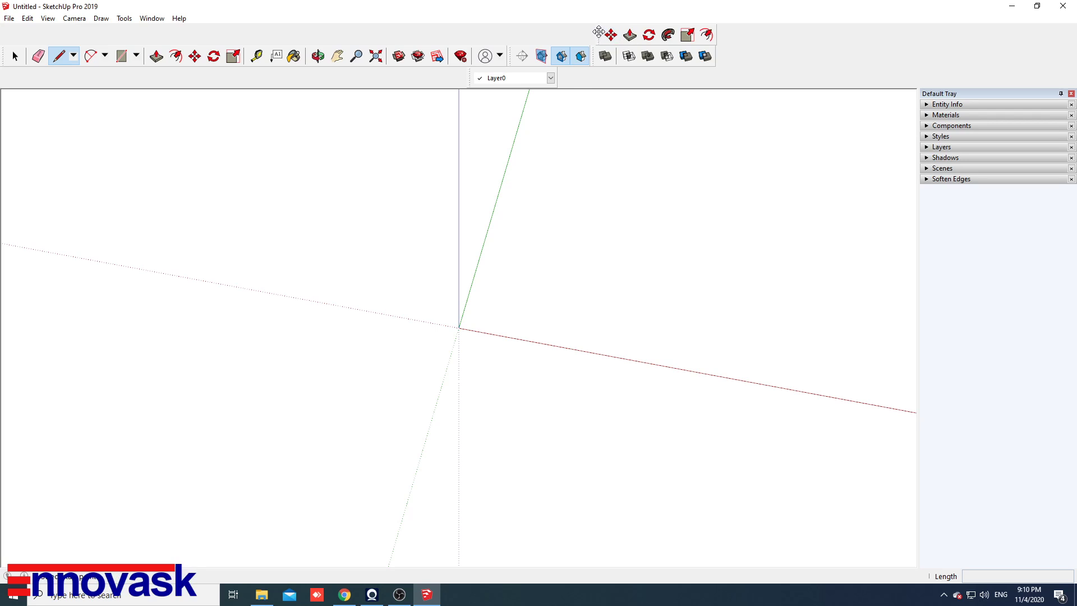
pyautogui.moveTo(662, 31); pyautogui.dragTo(719, 62)
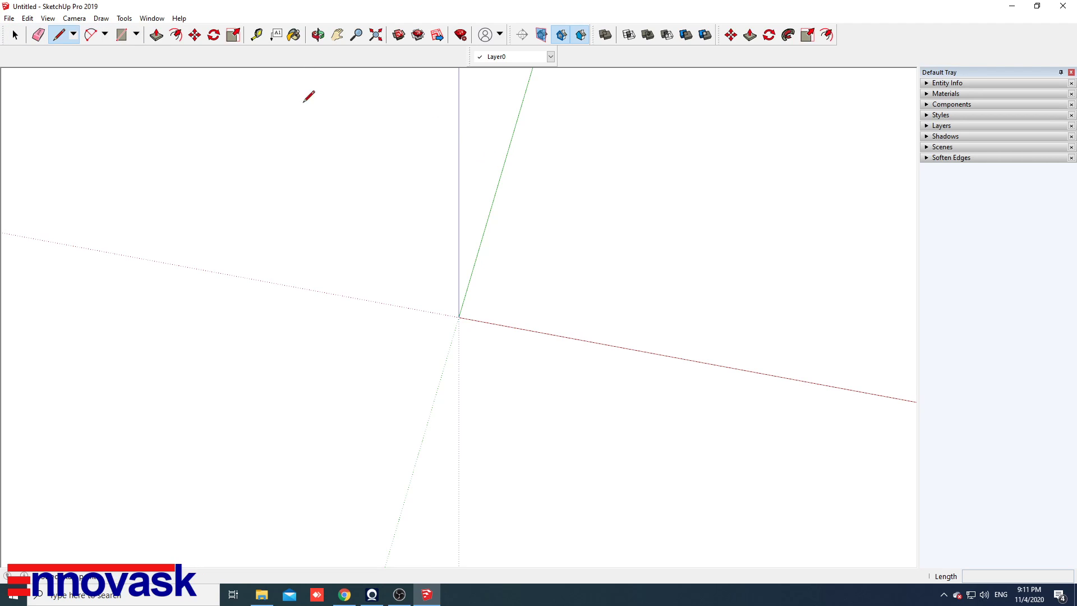
pyautogui.moveTo(471, 56); pyautogui.dragTo(839, 39)
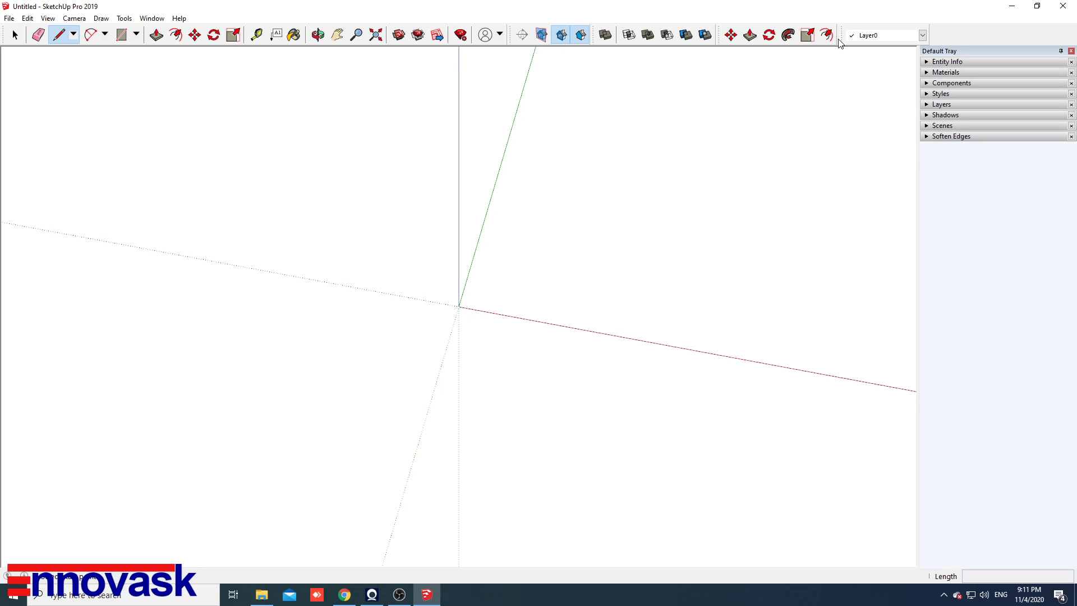
pyautogui.click(397, 595)
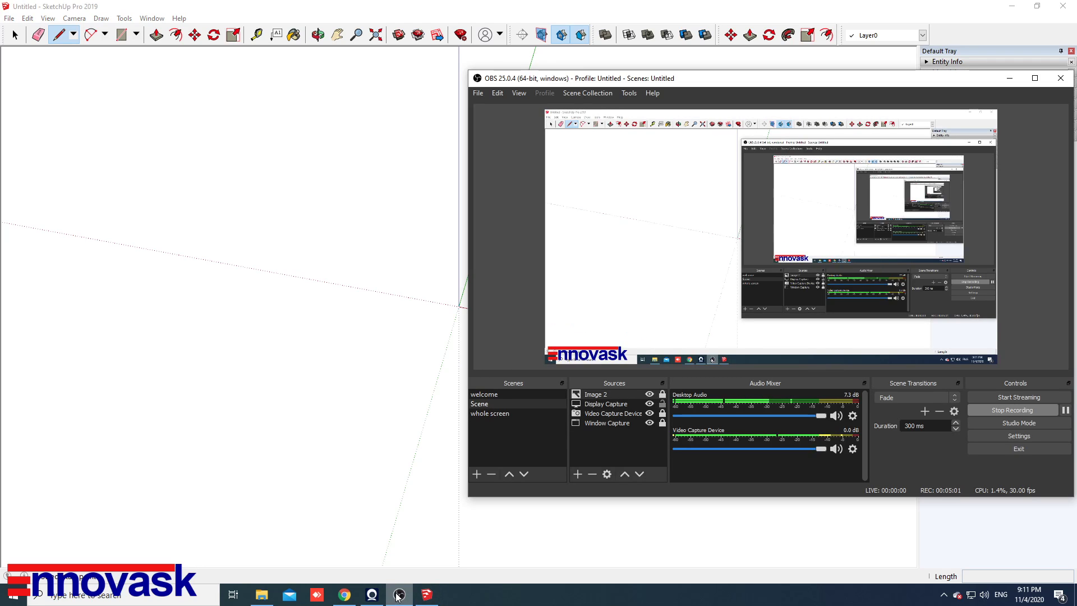
pyautogui.click(398, 594)
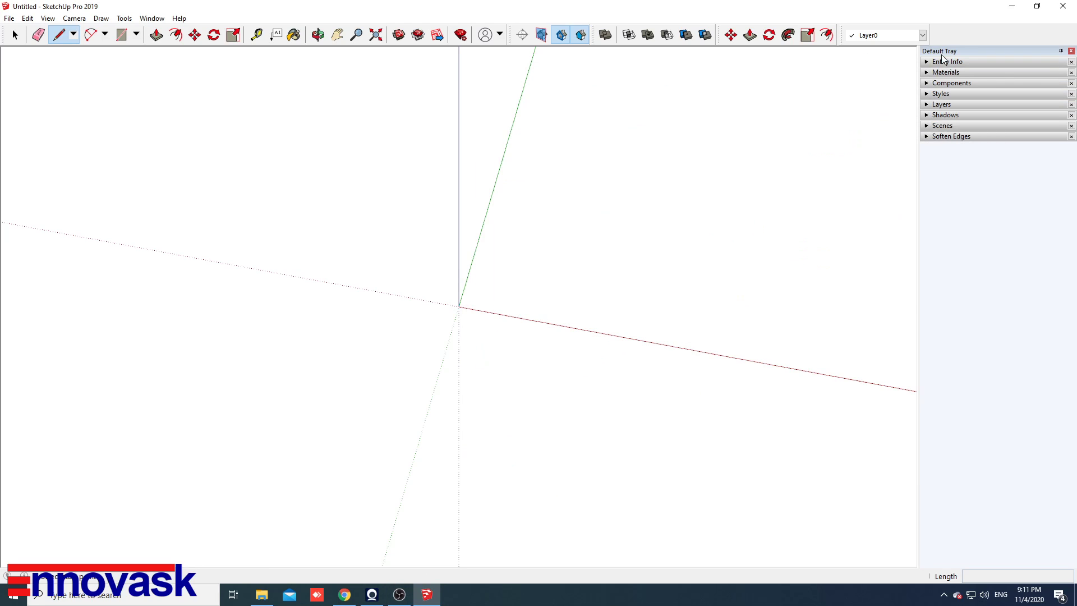
# Review the list of available toolbars and the toolbar display options, leaving the settings as they are.
pyautogui.rightClick(951, 39)
pyautogui.rightClick(942, 30)
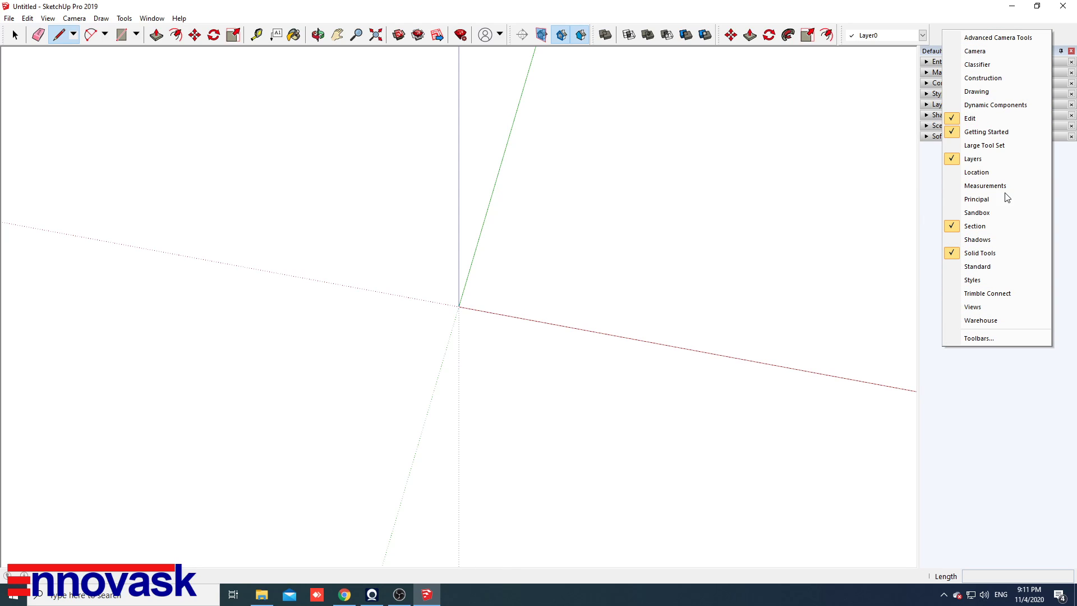
pyautogui.click(937, 29)
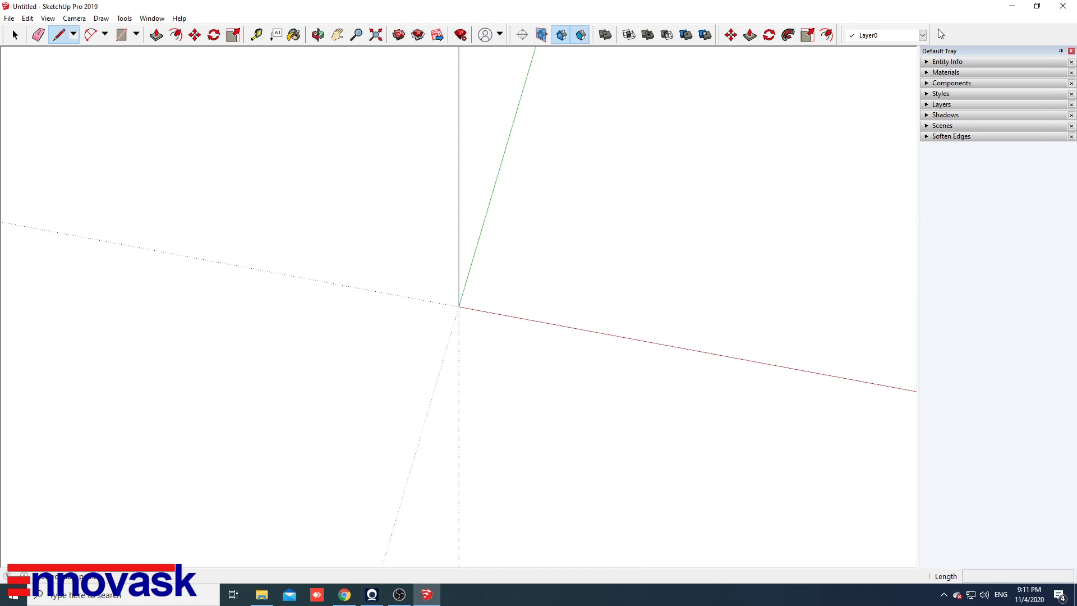
pyautogui.rightClick(957, 32)
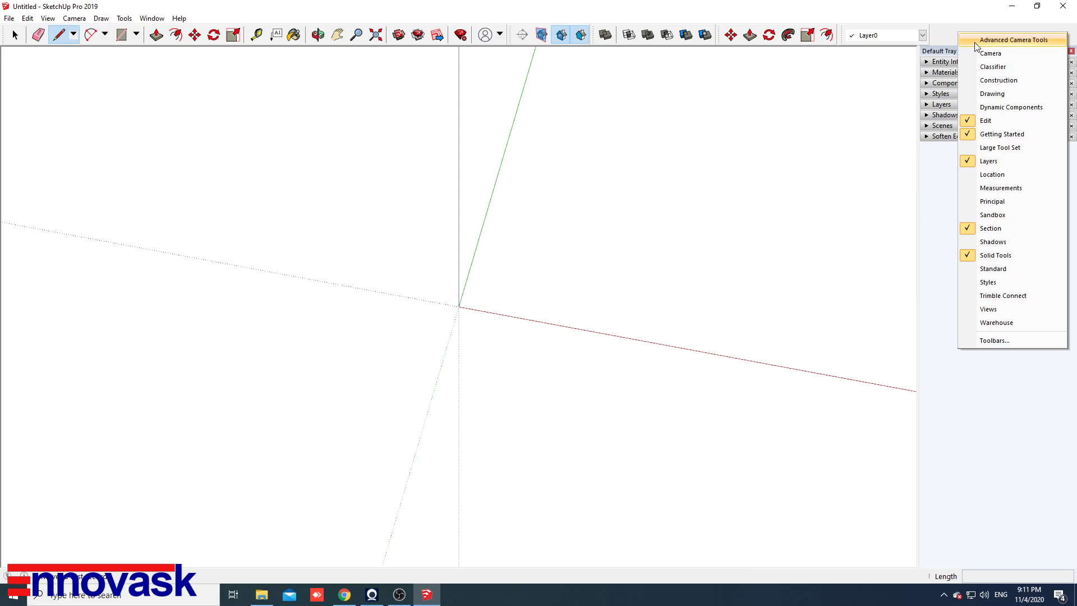
pyautogui.click(995, 340)
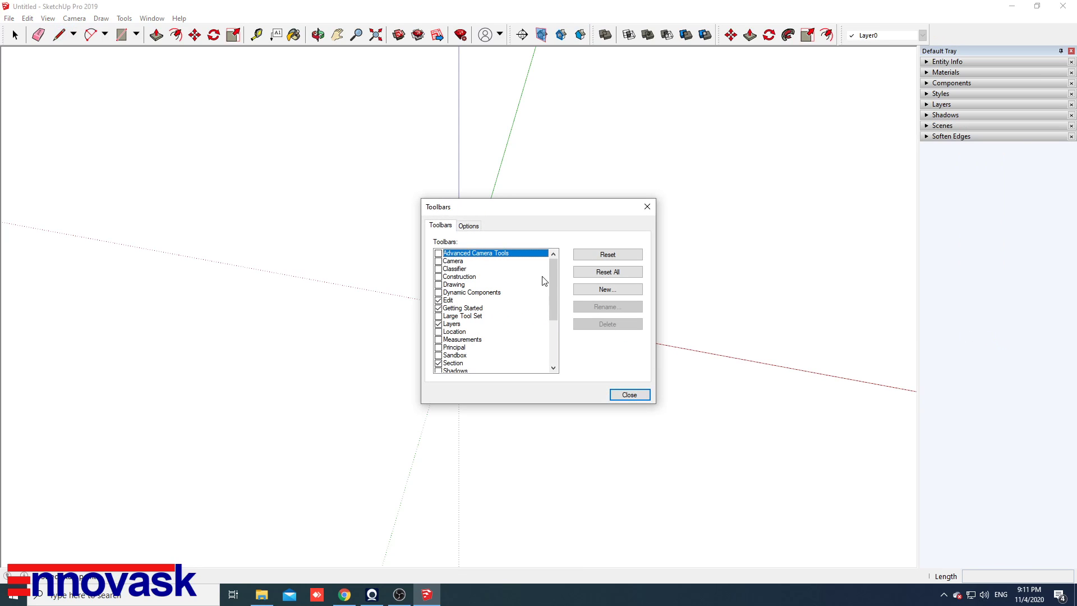
pyautogui.moveTo(554, 289); pyautogui.dragTo(556, 331)
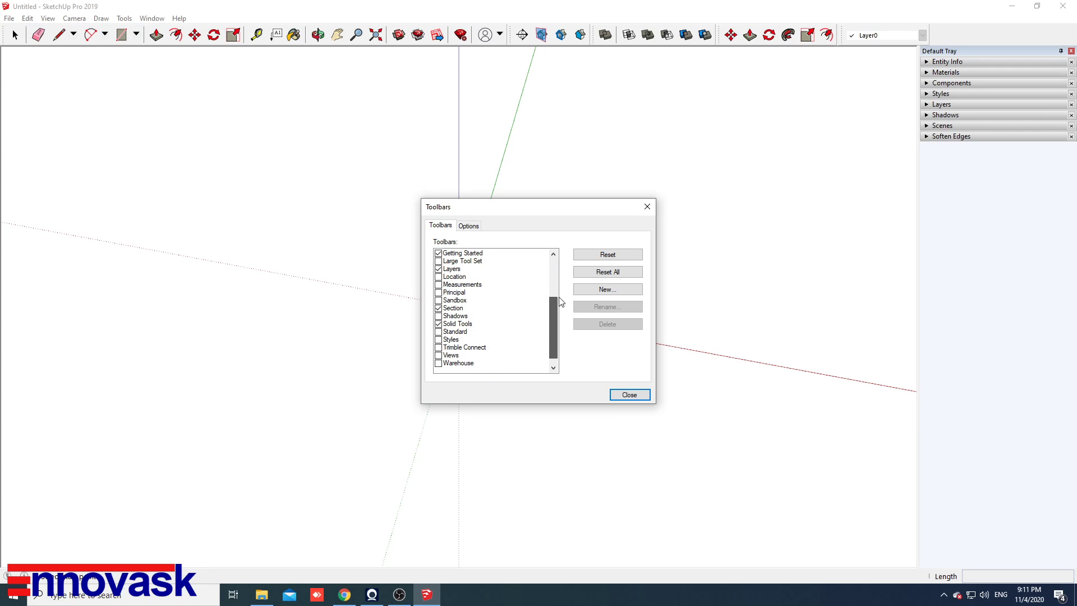
pyautogui.scroll(5, 555, 306)
pyautogui.click(468, 225)
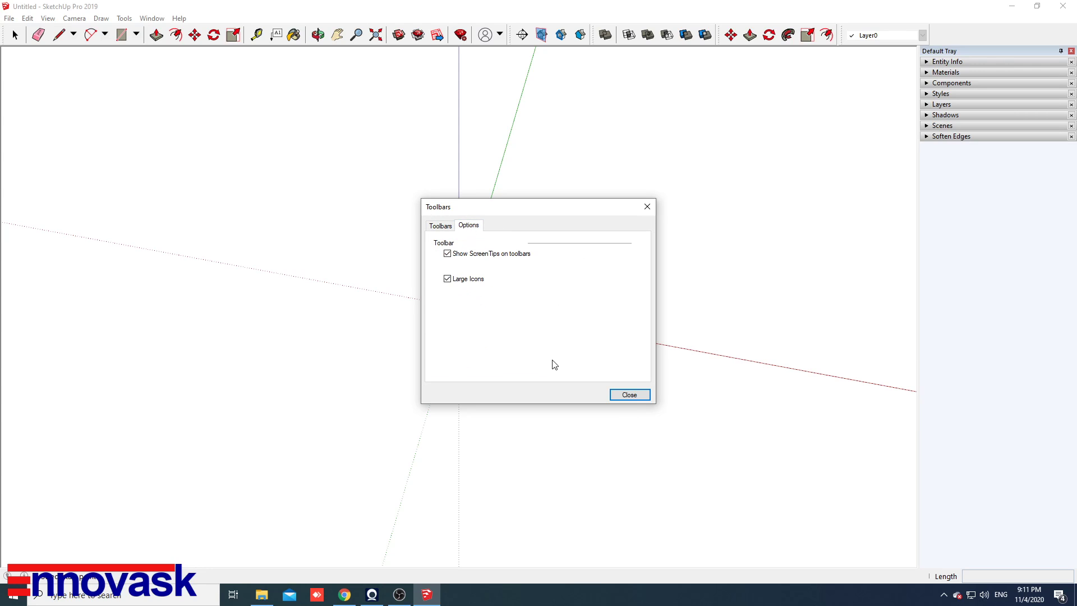
pyautogui.click(630, 395)
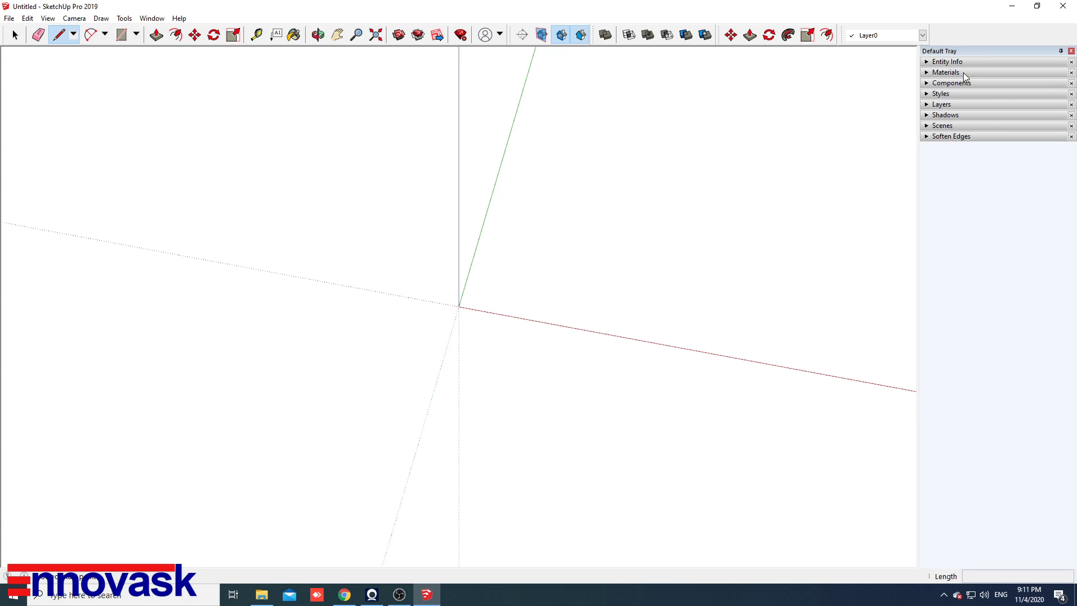
# Try out the Instructor panel in the Default Tray through the tray manager and turn it off again.
pyautogui.click(961, 51)
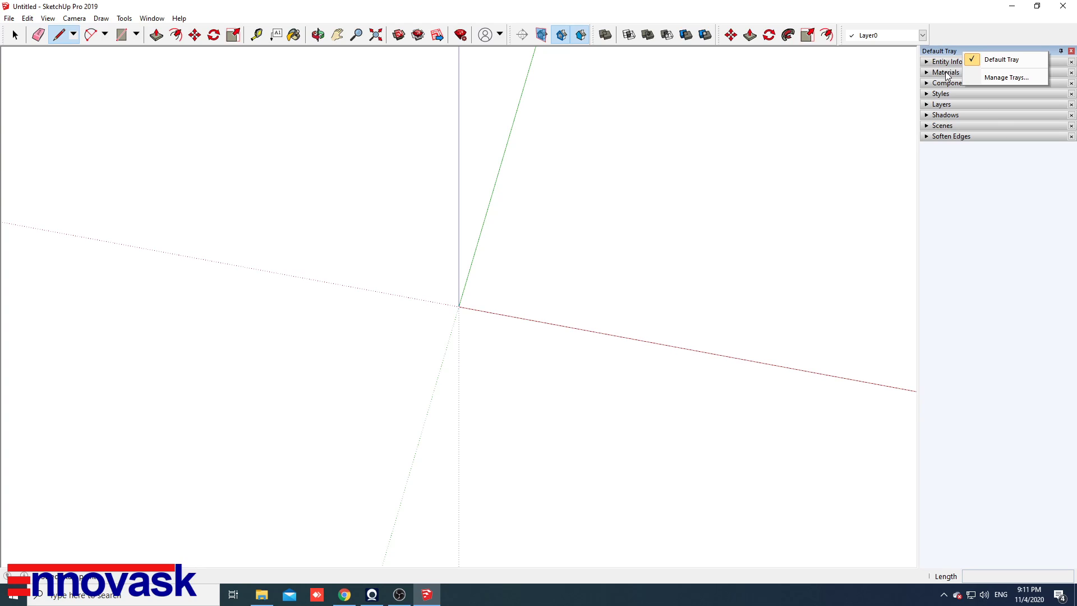
pyautogui.click(996, 49)
pyautogui.click(996, 48)
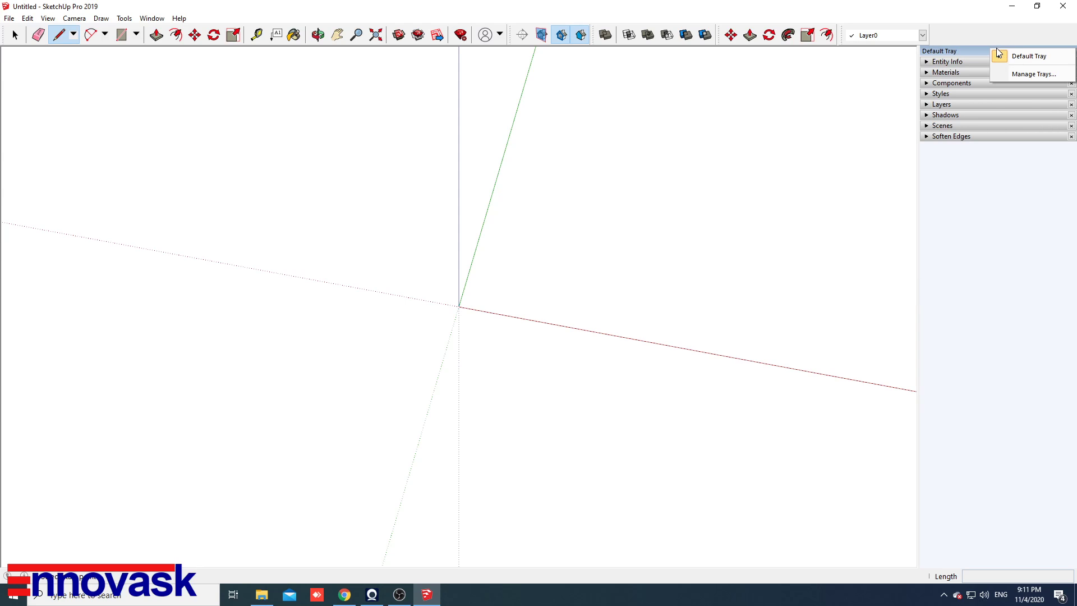
pyautogui.click(1015, 73)
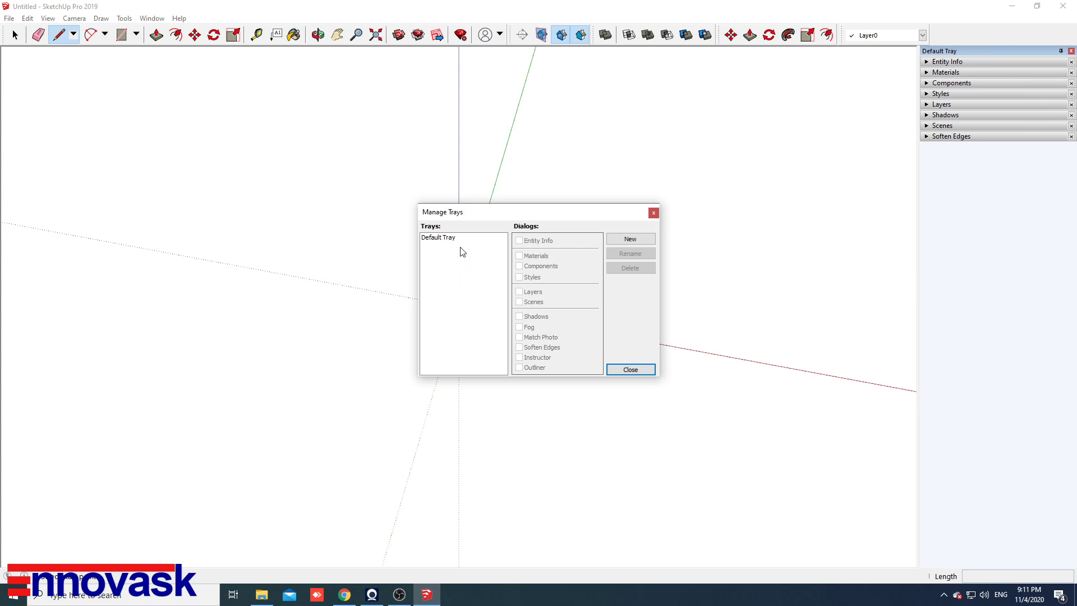
pyautogui.click(443, 240)
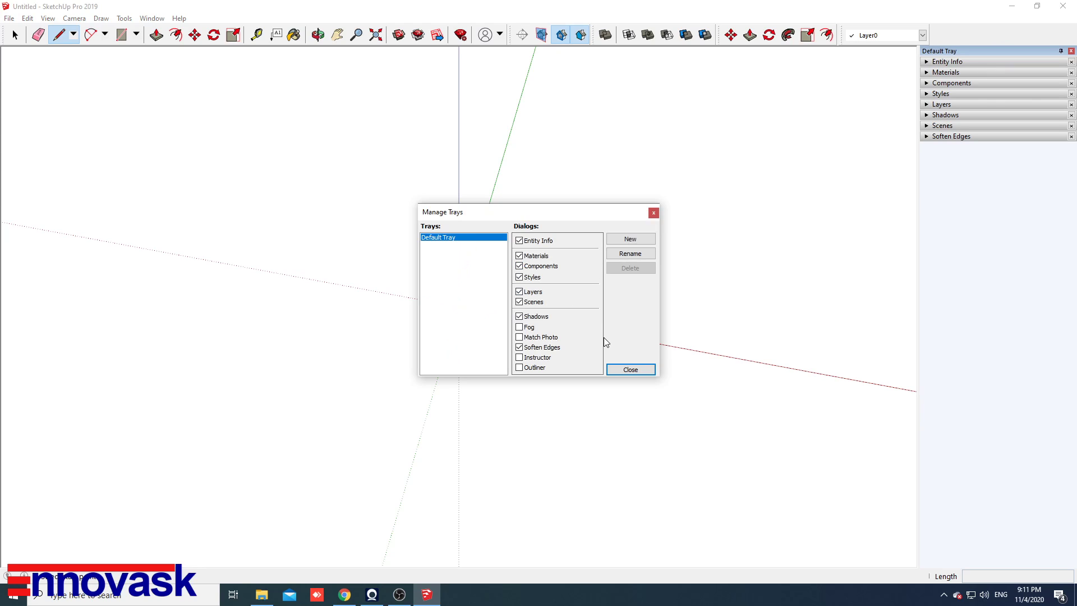
pyautogui.click(518, 357)
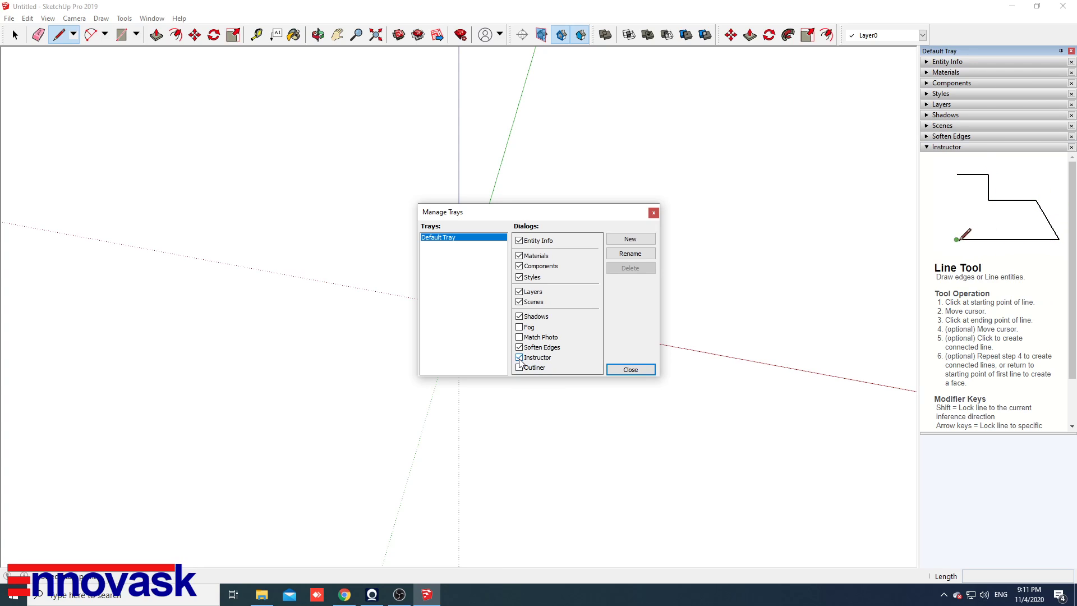
pyautogui.click(520, 359)
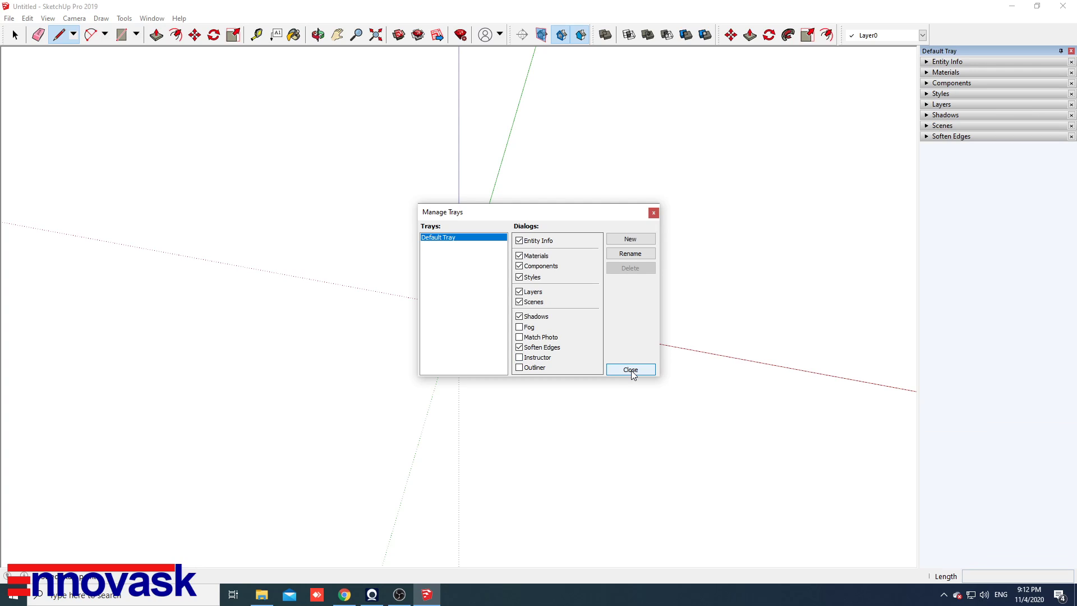
pyautogui.click(630, 369)
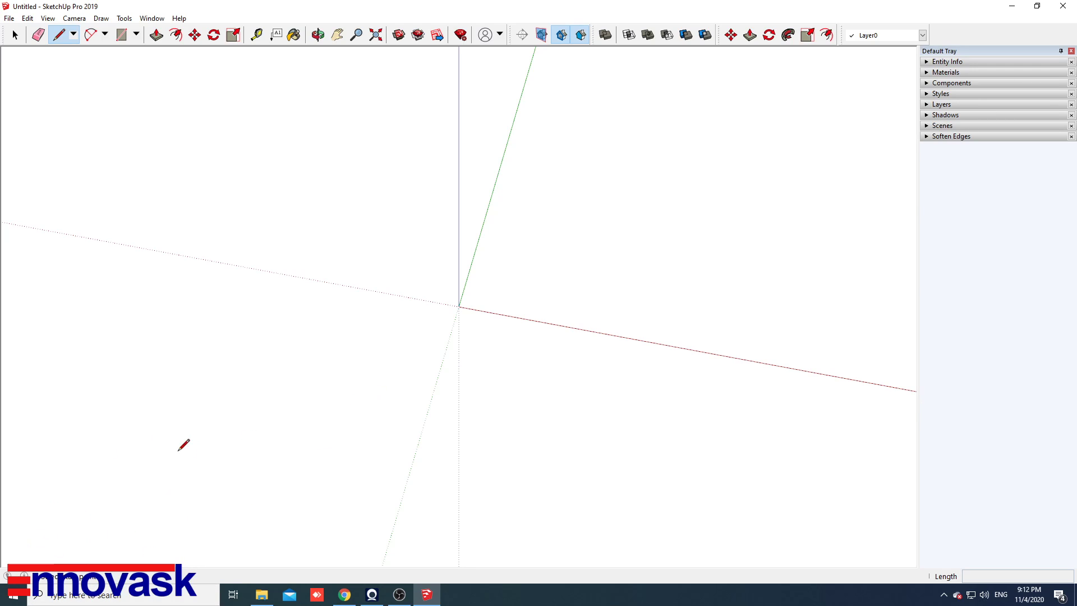
pyautogui.click(15, 36)
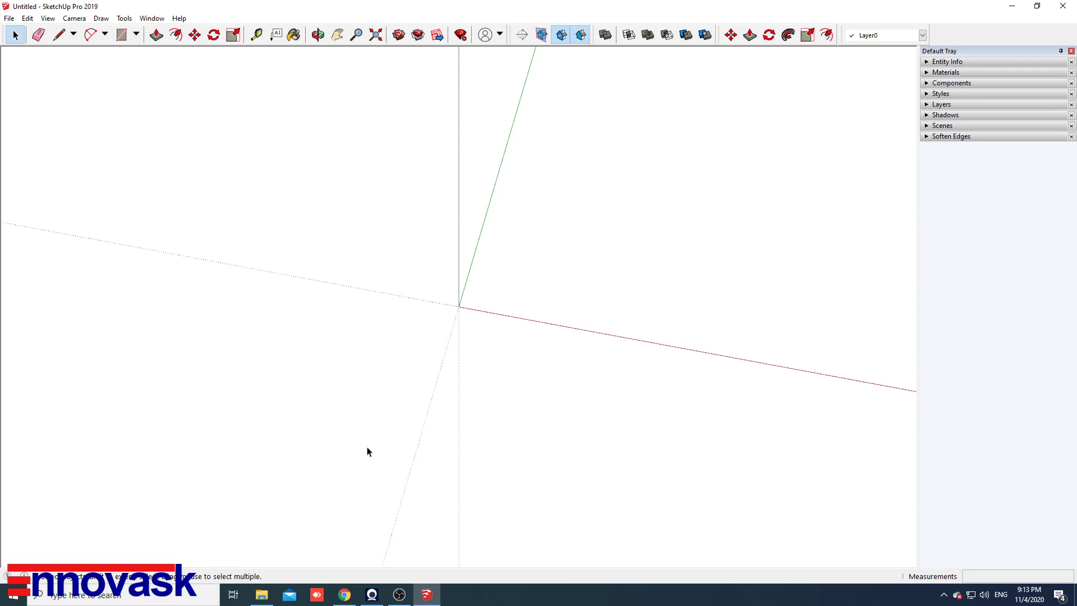
pyautogui.moveTo(301, 194); pyautogui.dragTo(637, 403)
pyautogui.click(38, 36)
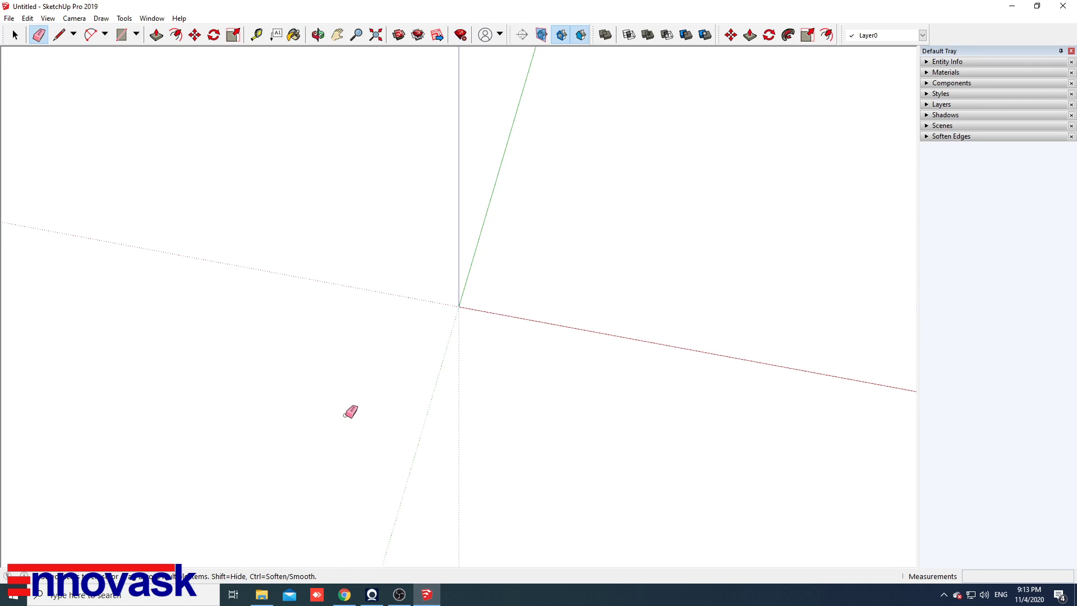
pyautogui.click(15, 35)
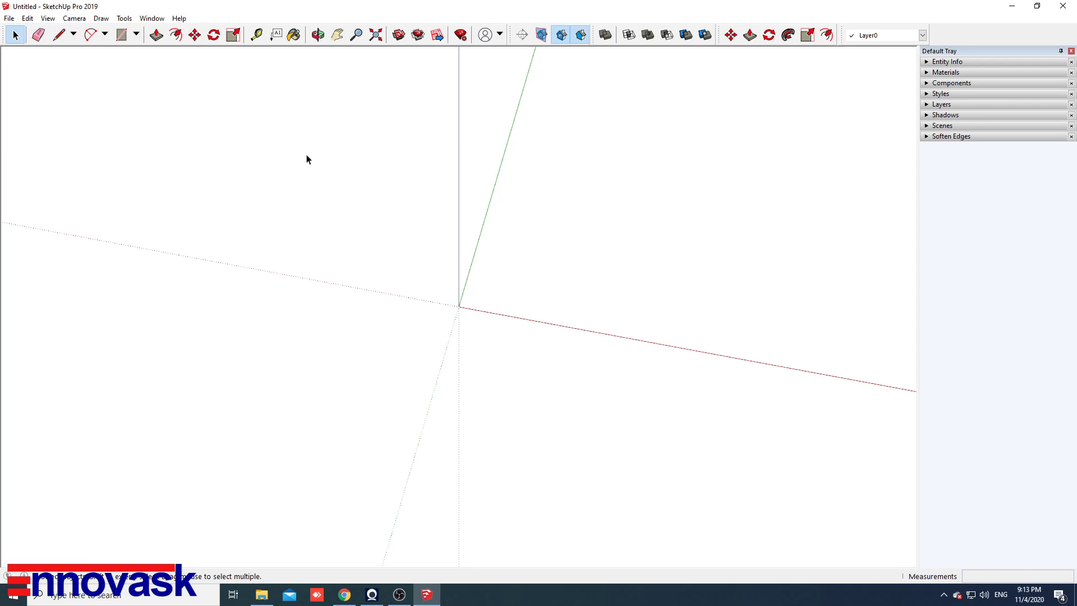
pyautogui.rightClick(953, 35)
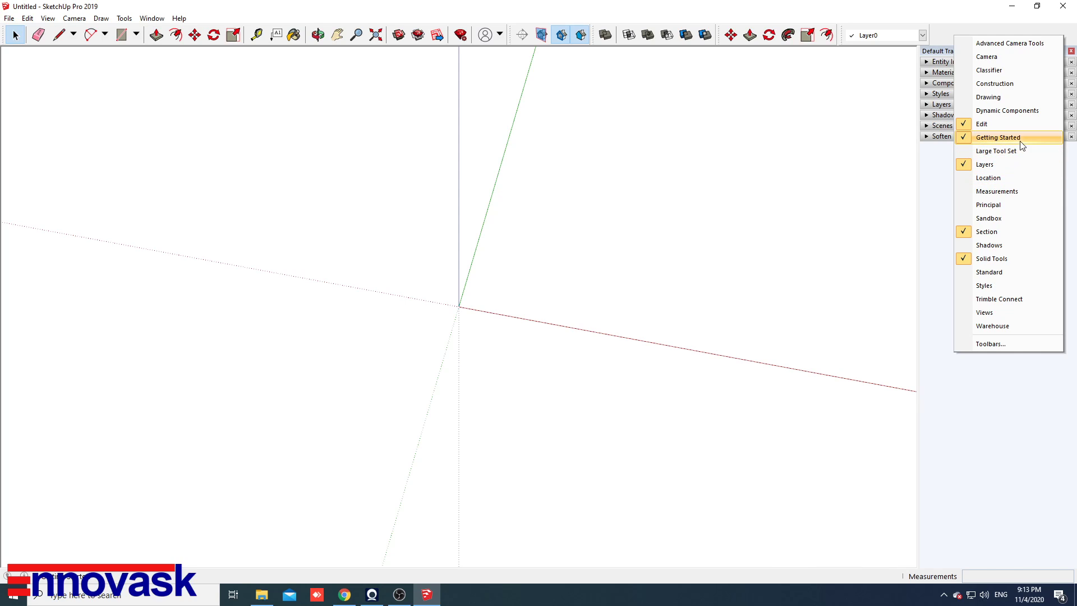
pyautogui.click(1017, 62)
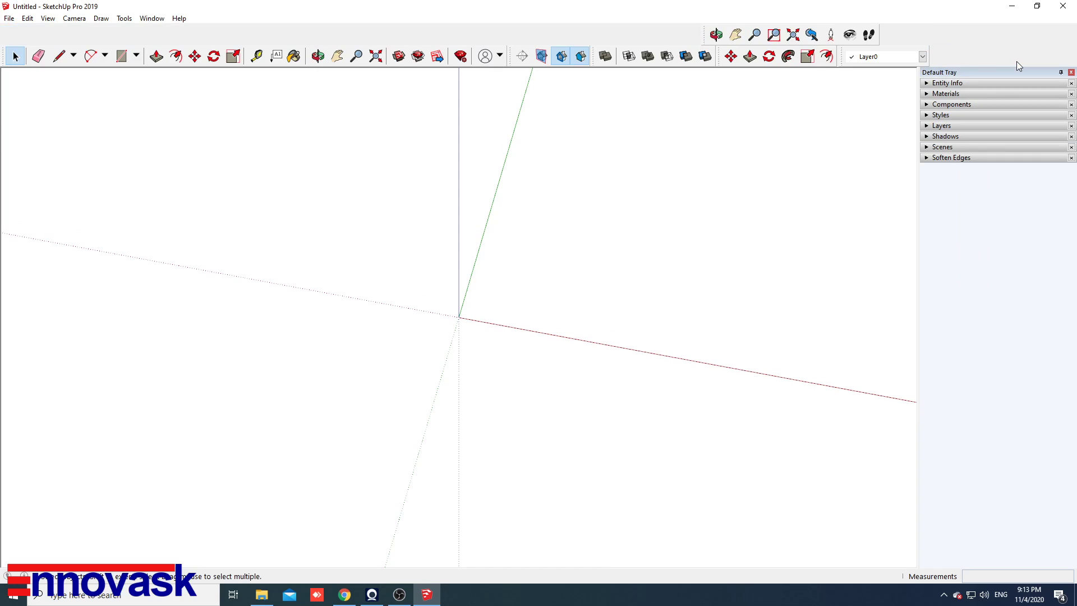
pyautogui.rightClick(947, 34)
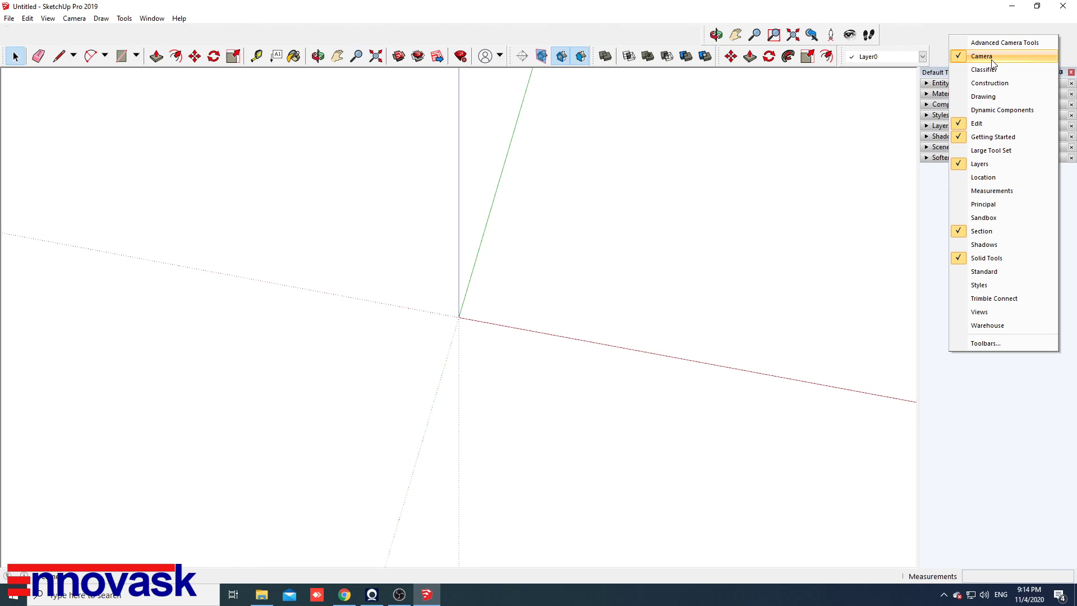
pyautogui.click(992, 58)
# Show the Views toolbar, dock it in the same row after Layers, and switch to the Top view.
pyautogui.rightClick(962, 28)
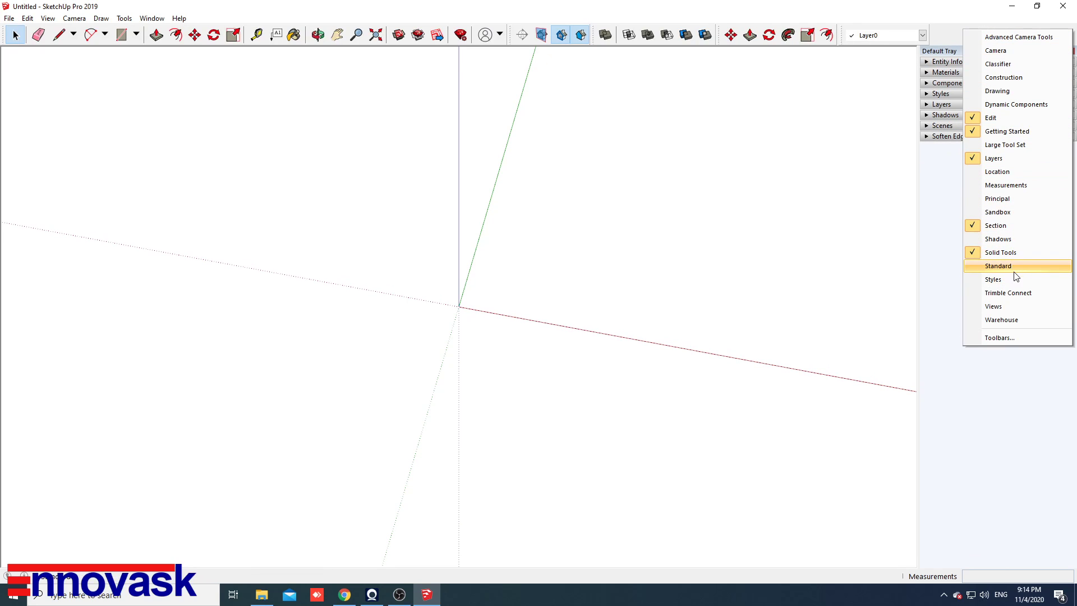
pyautogui.click(1008, 306)
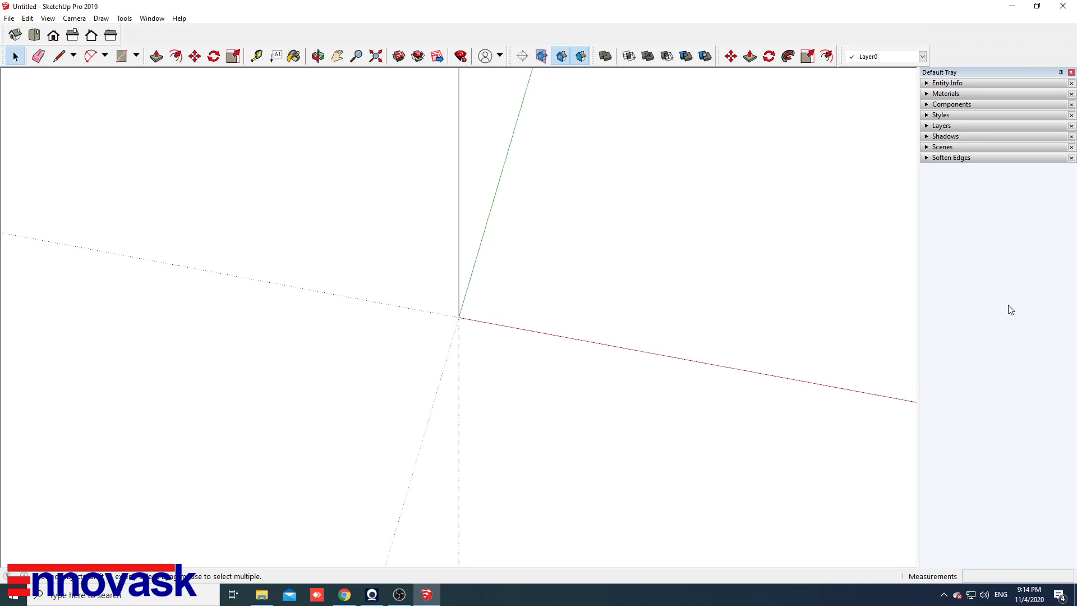
pyautogui.moveTo(4, 32); pyautogui.dragTo(947, 33)
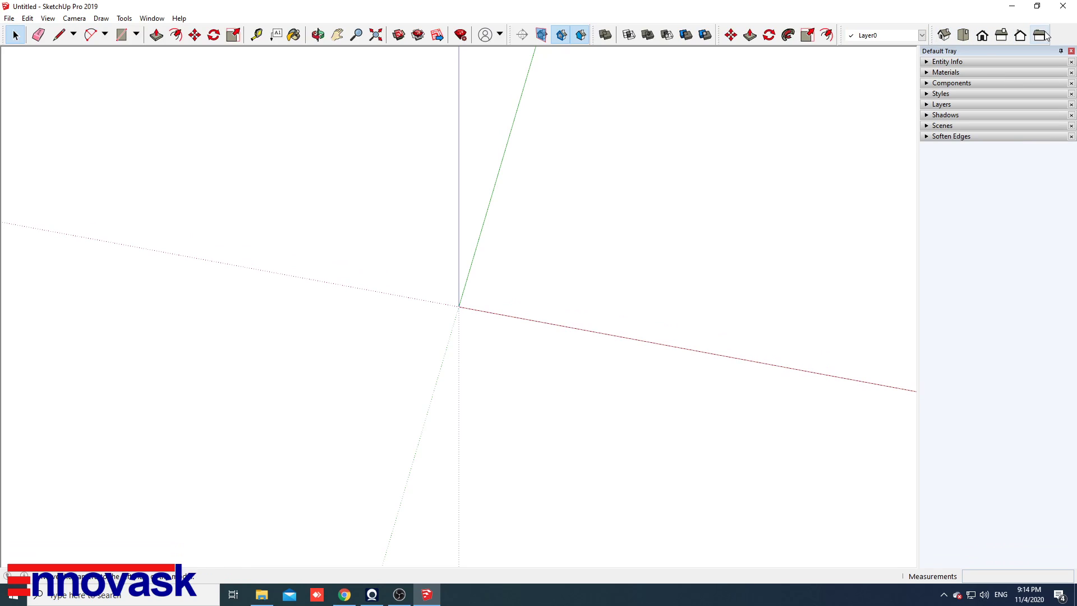
pyautogui.click(963, 41)
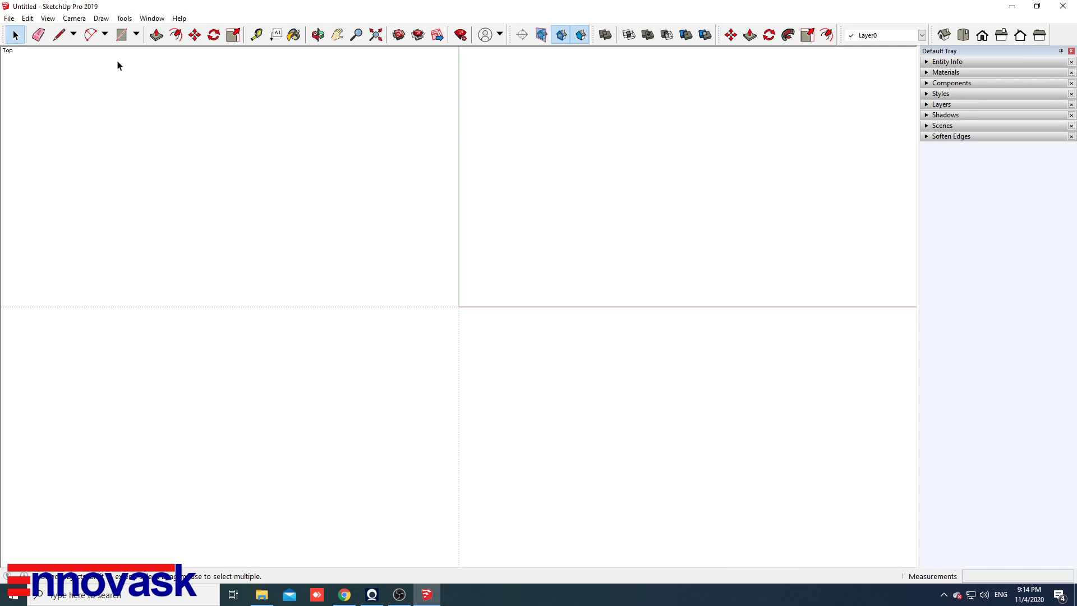
# Draw a line about 15,830 mm long from the origin along the green axis, and check that it can be selected.
pyautogui.click(59, 36)
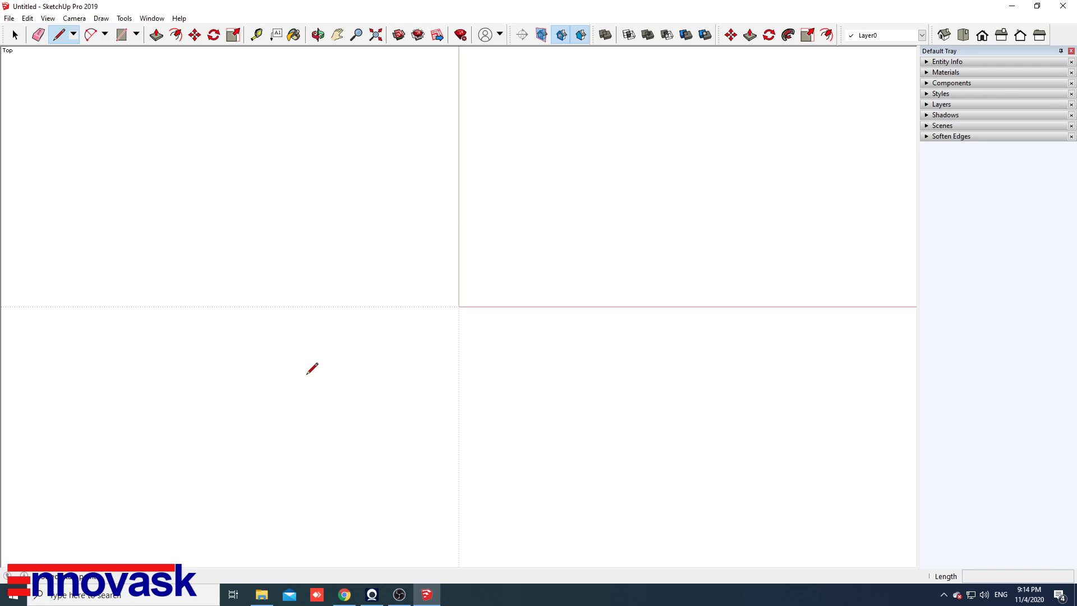
pyautogui.click(459, 307)
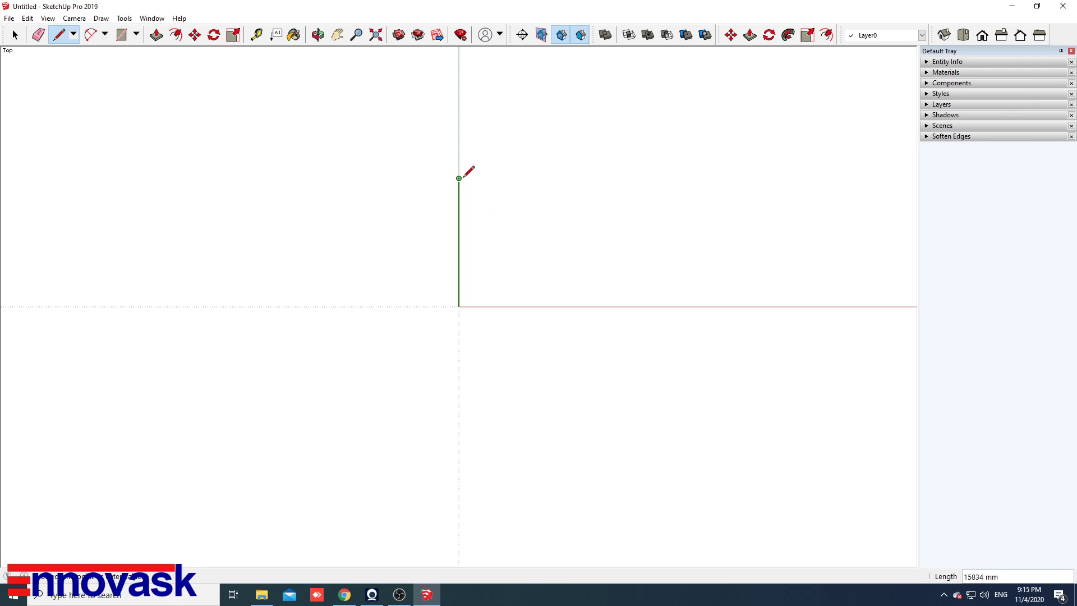
pyautogui.click(459, 178)
pyautogui.press('Escape')
pyautogui.press('space')
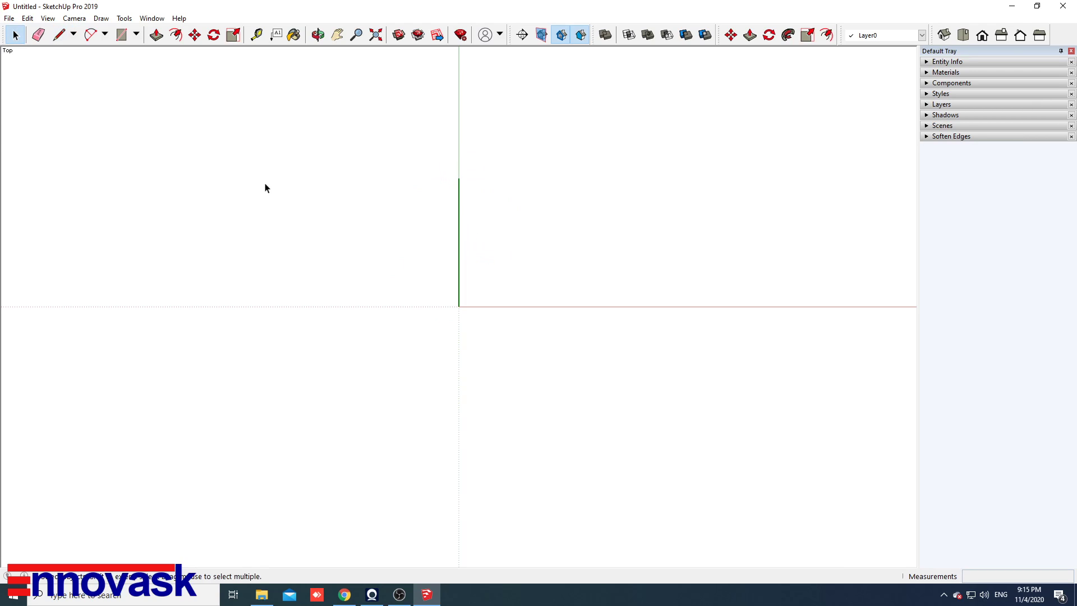
pyautogui.click(459, 222)
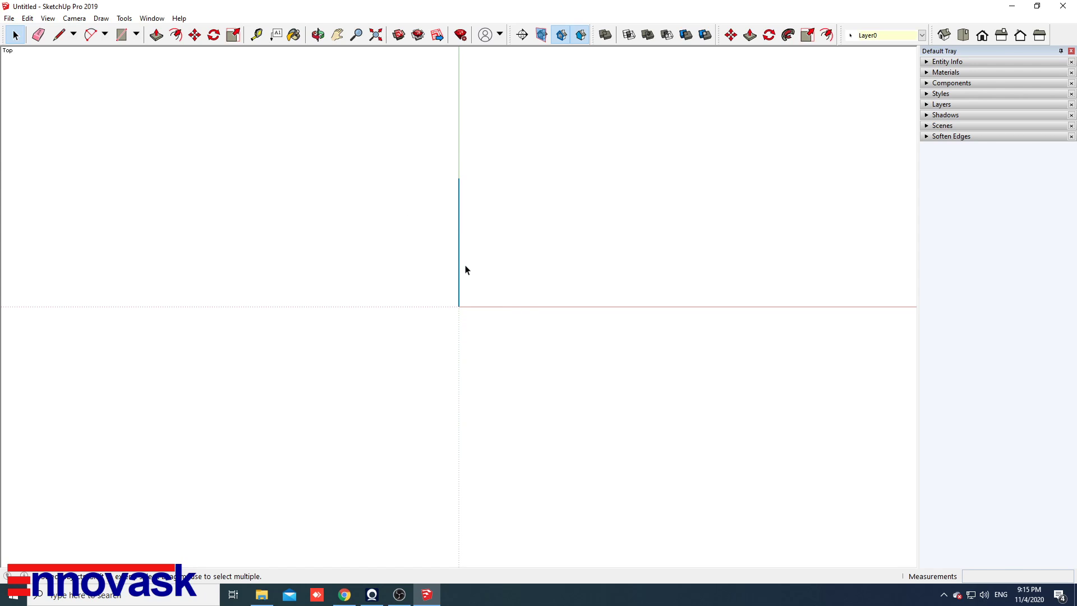
pyautogui.click(627, 200)
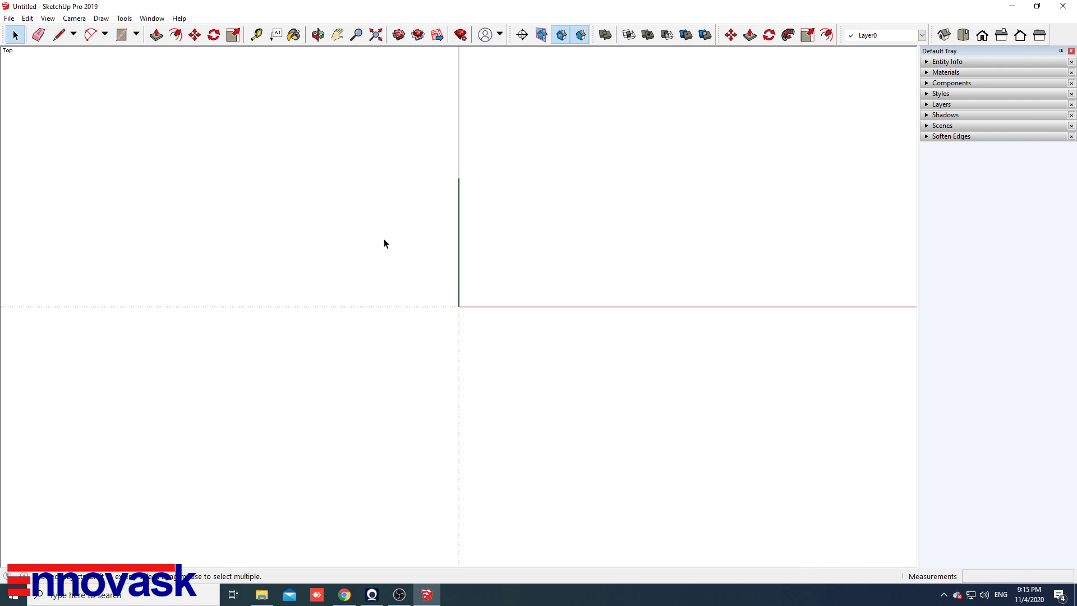
# Draw a second, slightly shorter line parallel to the green axis, starting just below the red axis and crossing it.
pyautogui.click(62, 37)
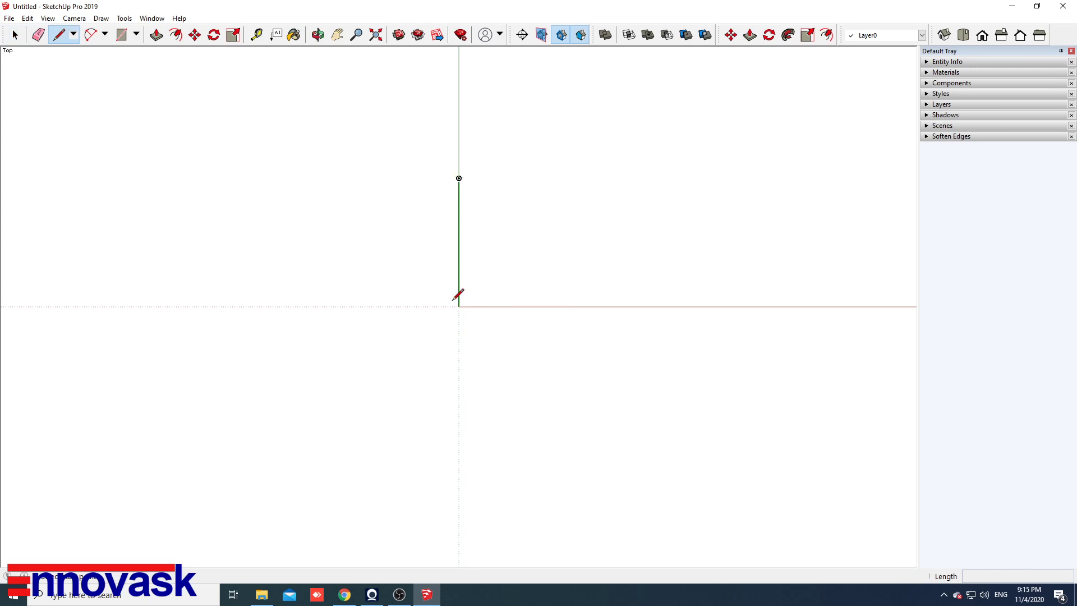
pyautogui.click(542, 318)
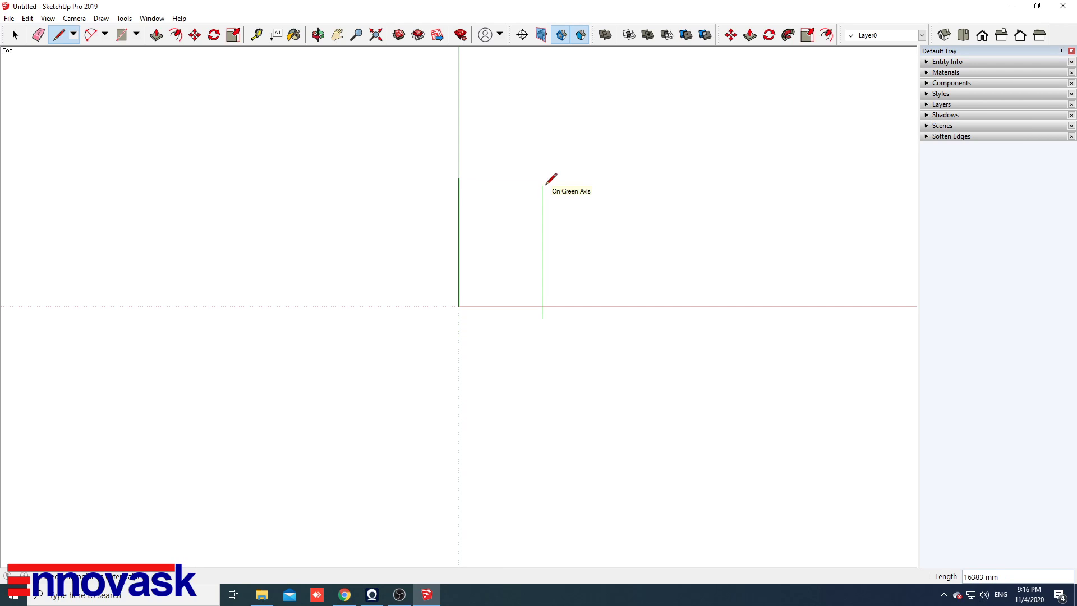
pyautogui.press('Escape')
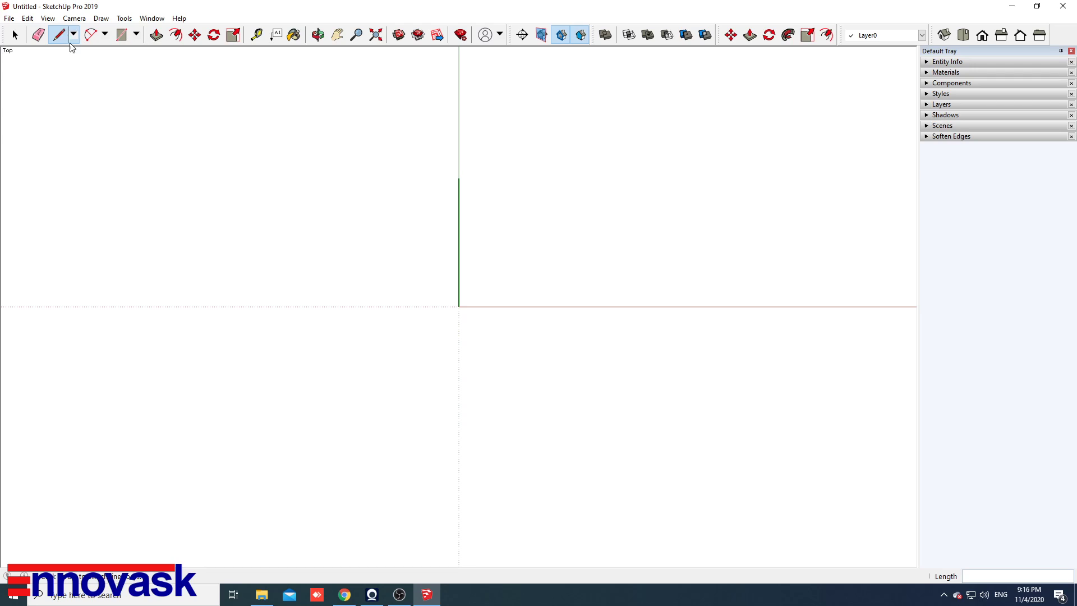
pyautogui.click(525, 319)
pyautogui.click(525, 205)
pyautogui.press('Escape')
pyautogui.press('space')
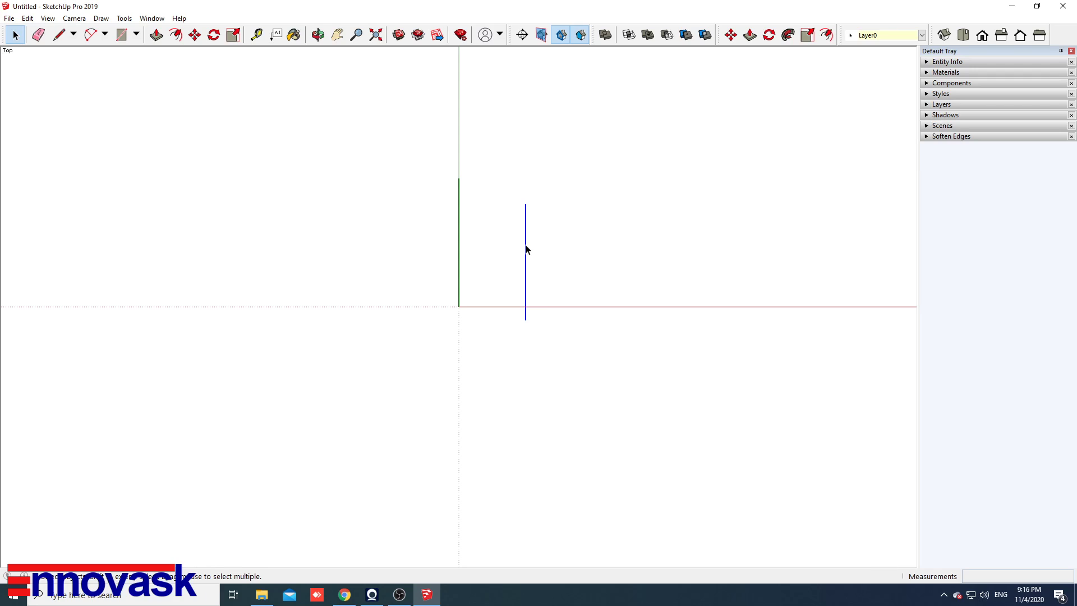
pyautogui.click(574, 245)
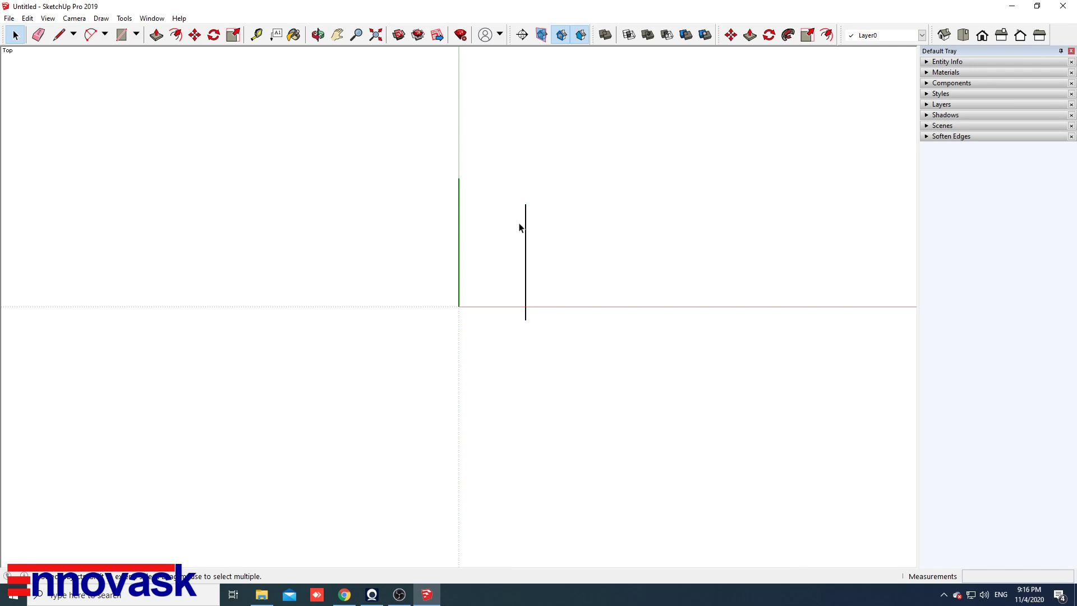
# Erase the line that crosses the red axis, keeping the one on the green axis.
pyautogui.click(38, 34)
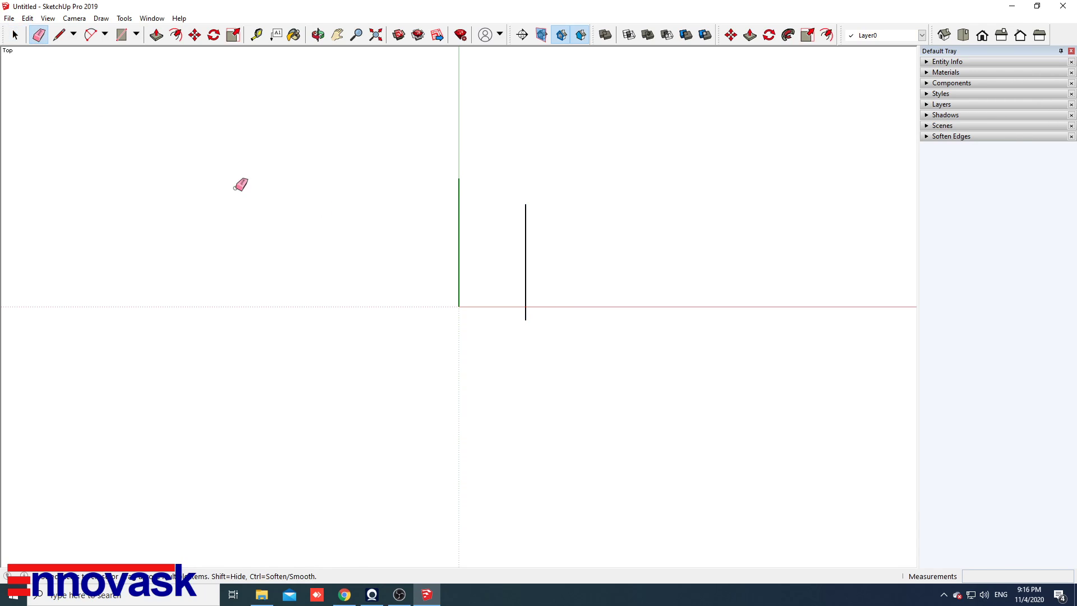
pyautogui.click(525, 219)
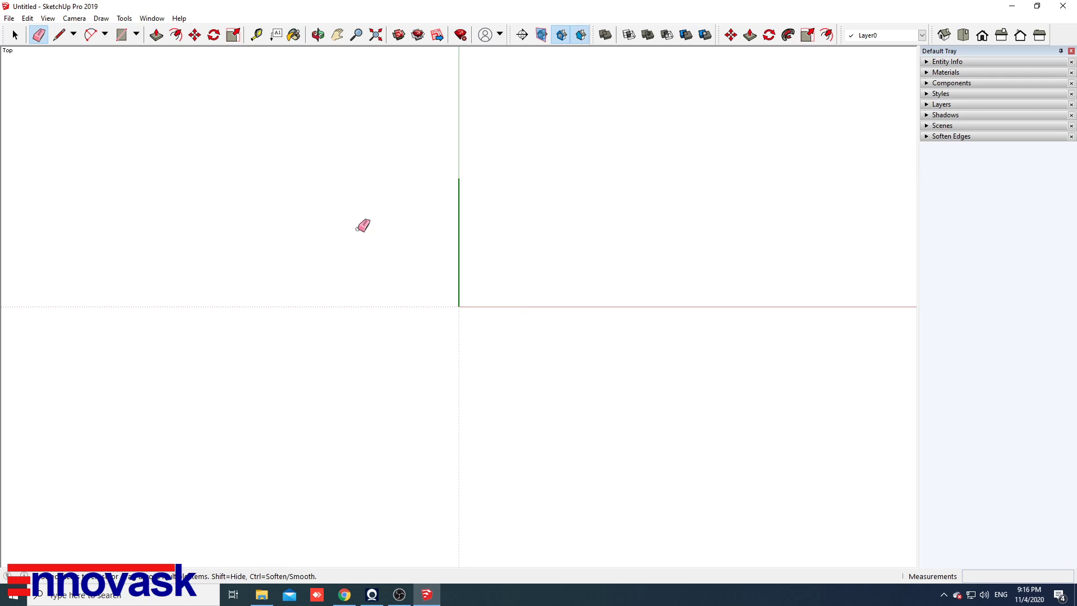
pyautogui.click(66, 40)
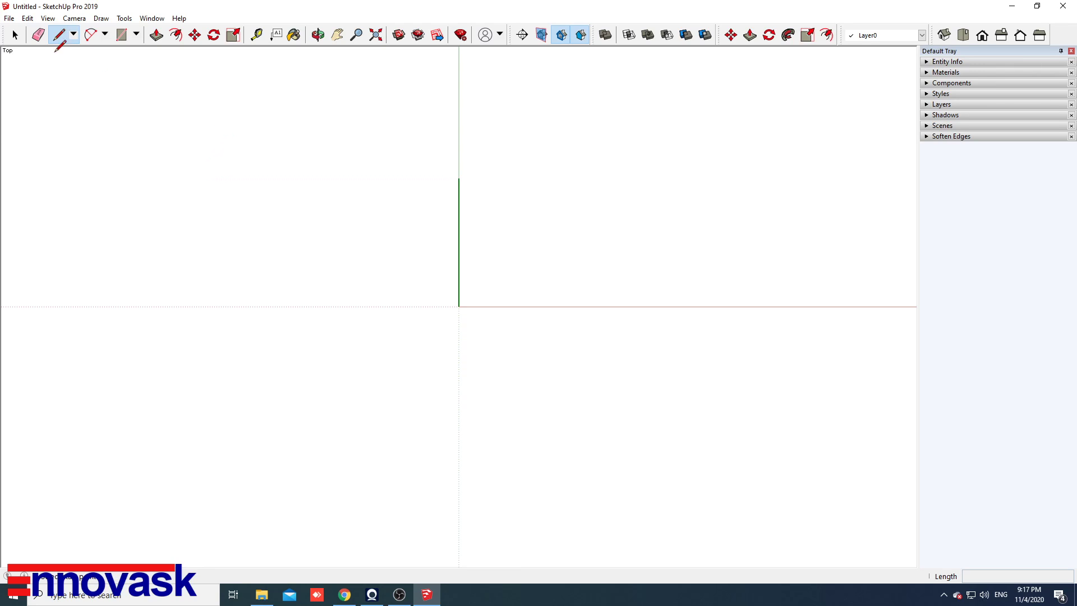
pyautogui.click(15, 35)
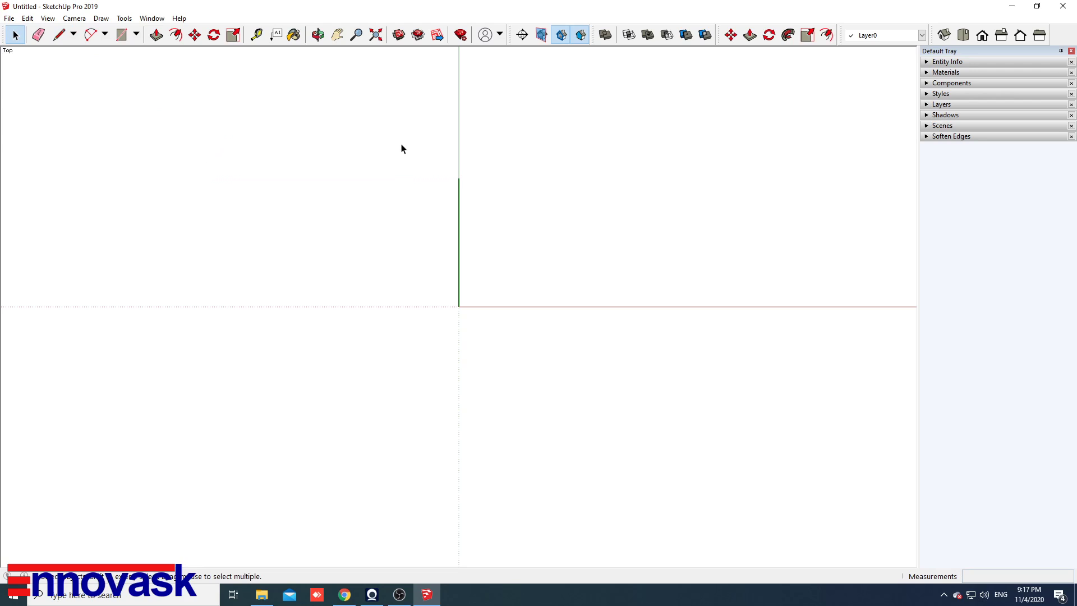
# Measure the remaining line on the green axis from the origin with Tape Measure, and erase that line.
pyautogui.click(257, 36)
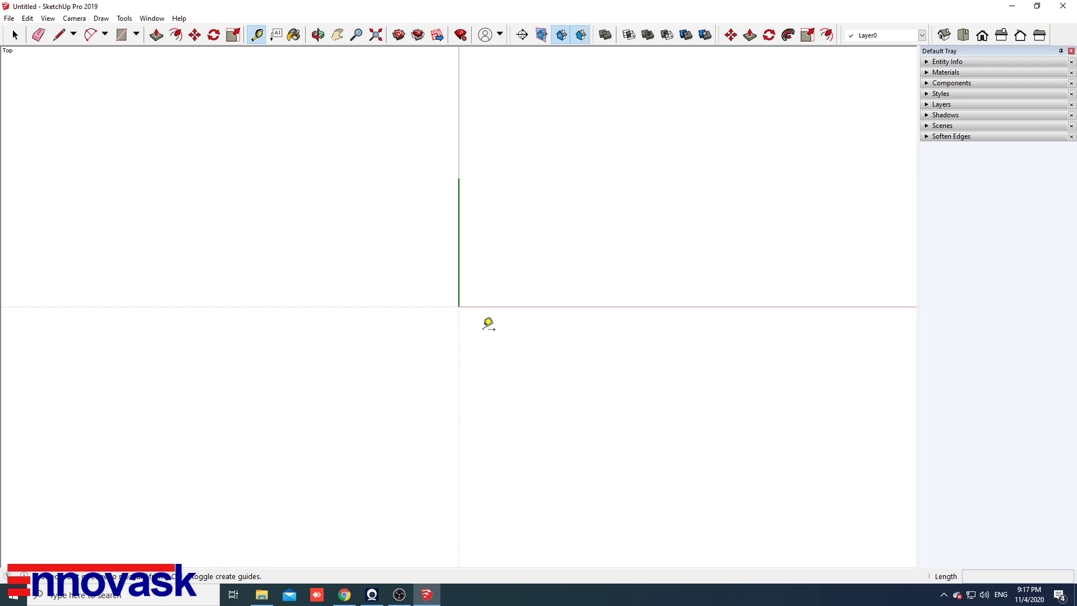
pyautogui.click(458, 306)
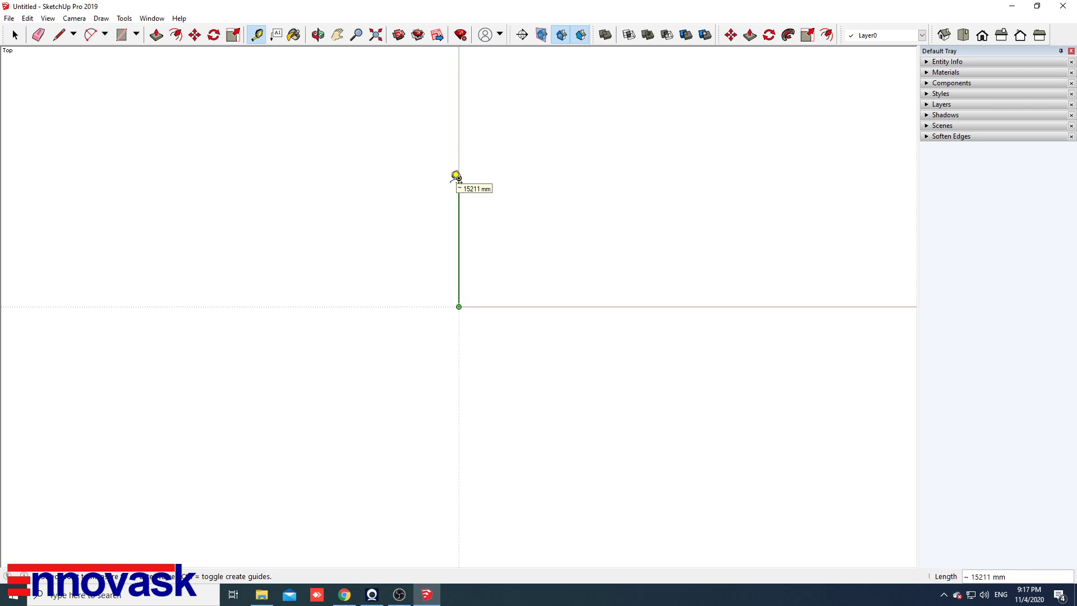
pyautogui.click(40, 39)
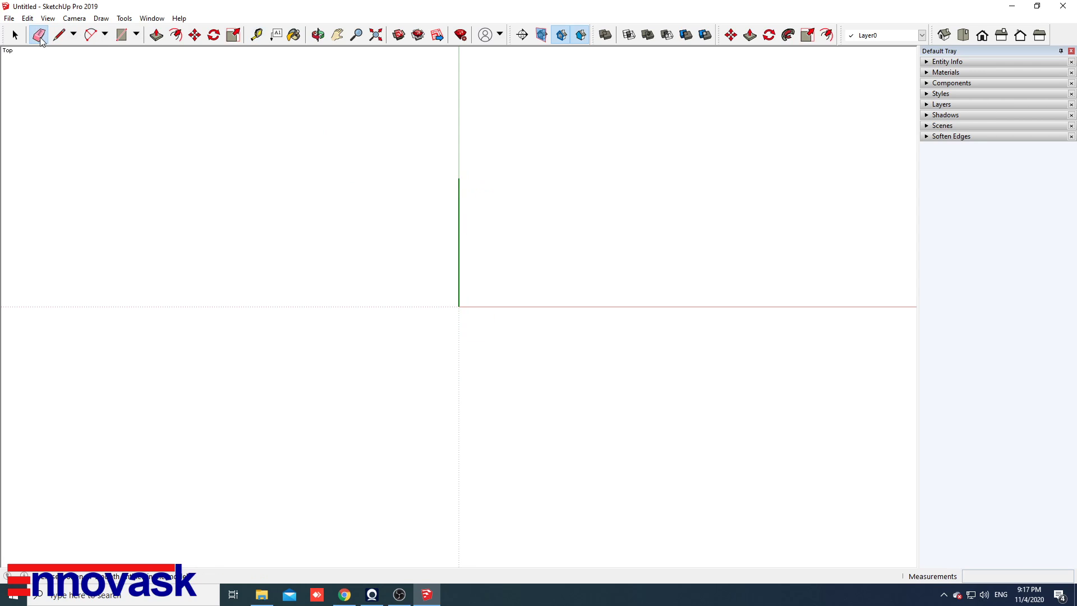
pyautogui.click(457, 217)
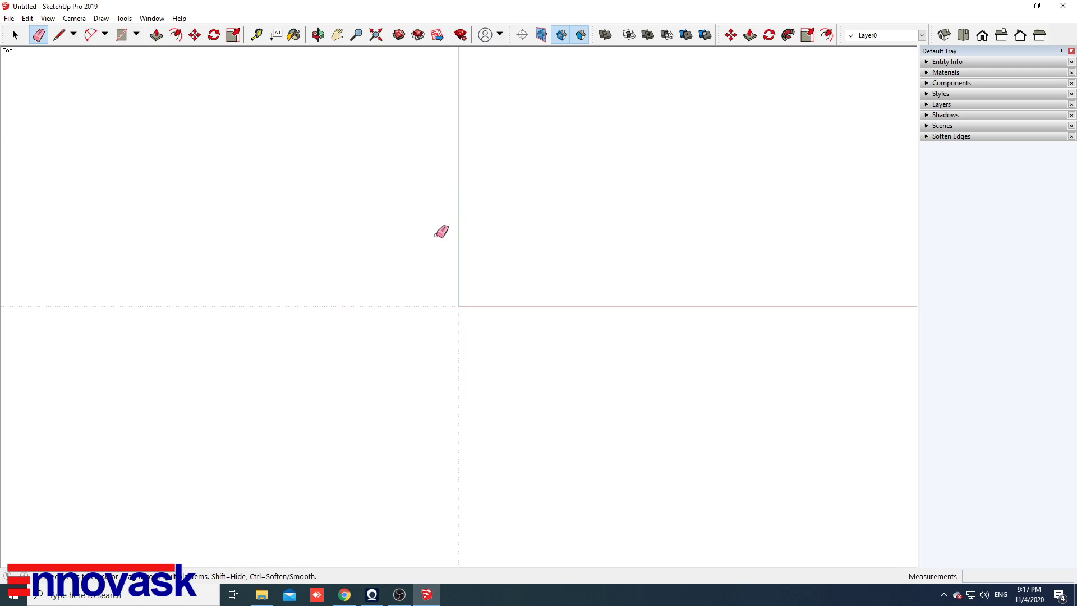
# Draw a single line with an exact entered length from the origin along the green axis.
pyautogui.click(59, 35)
pyautogui.click(459, 306)
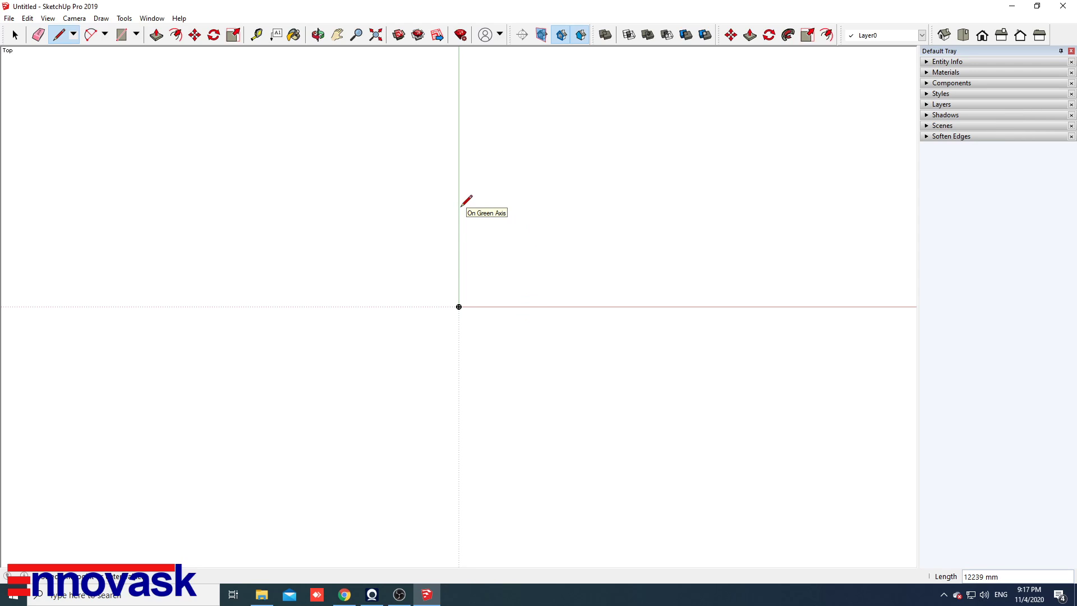
pyautogui.write('34')
pyautogui.press('Return')
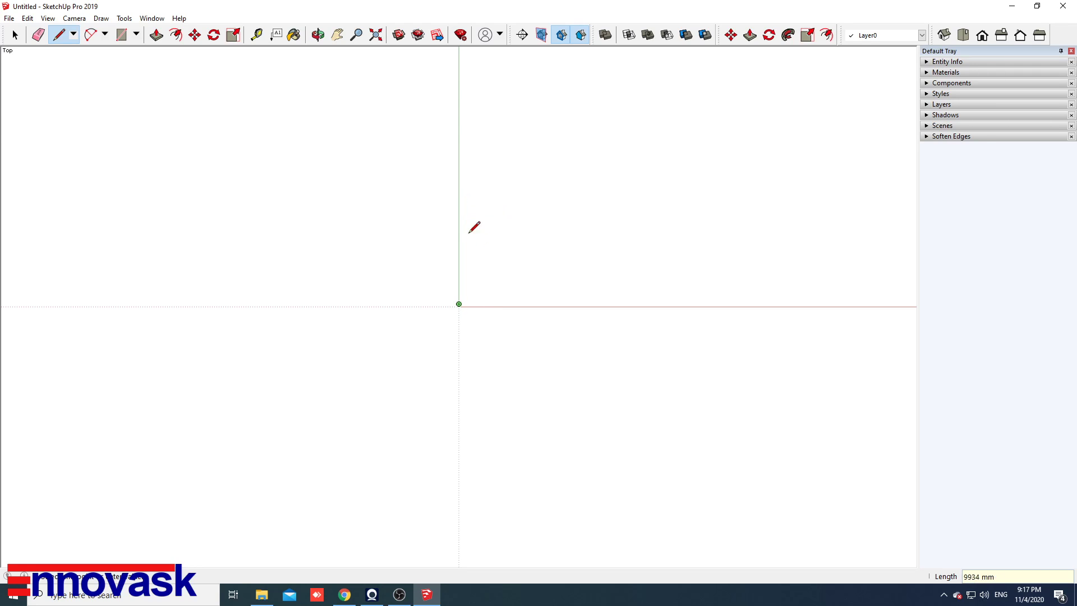
pyautogui.press('Escape')
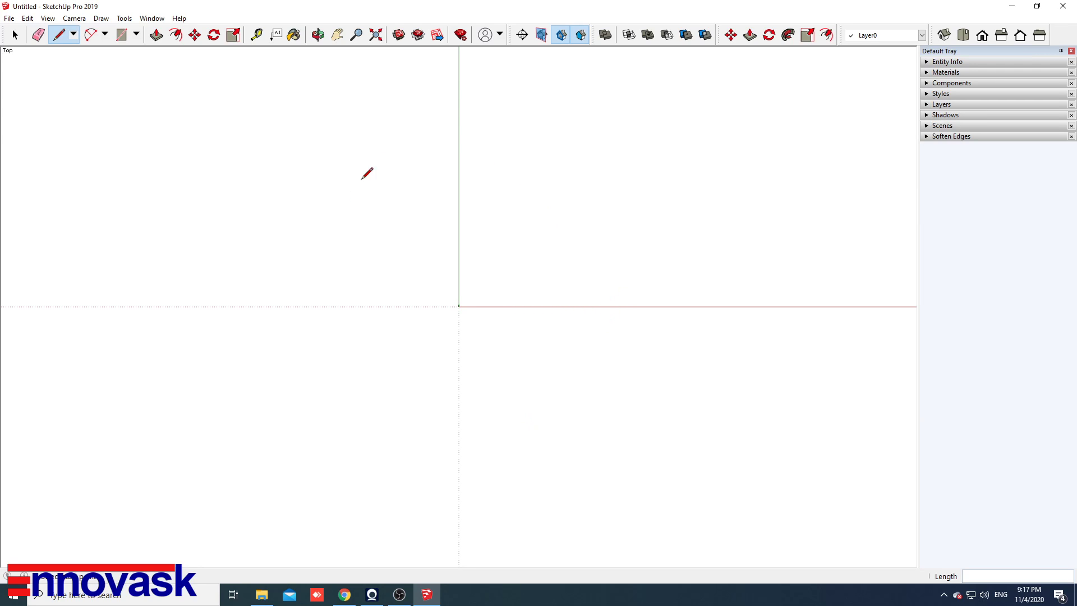
# Draw a 200 mm line from the far end of the green-axis line, parallel to the positive red axis.
pyautogui.click(376, 36)
pyautogui.scroll(-3, 455, 165)
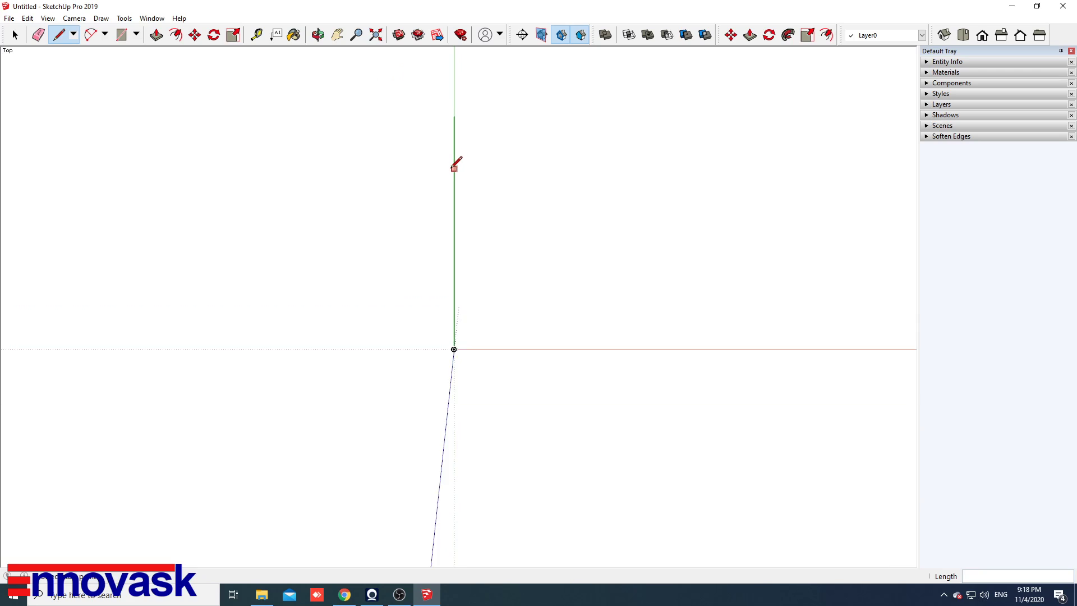
pyautogui.scroll(-1, 456, 164)
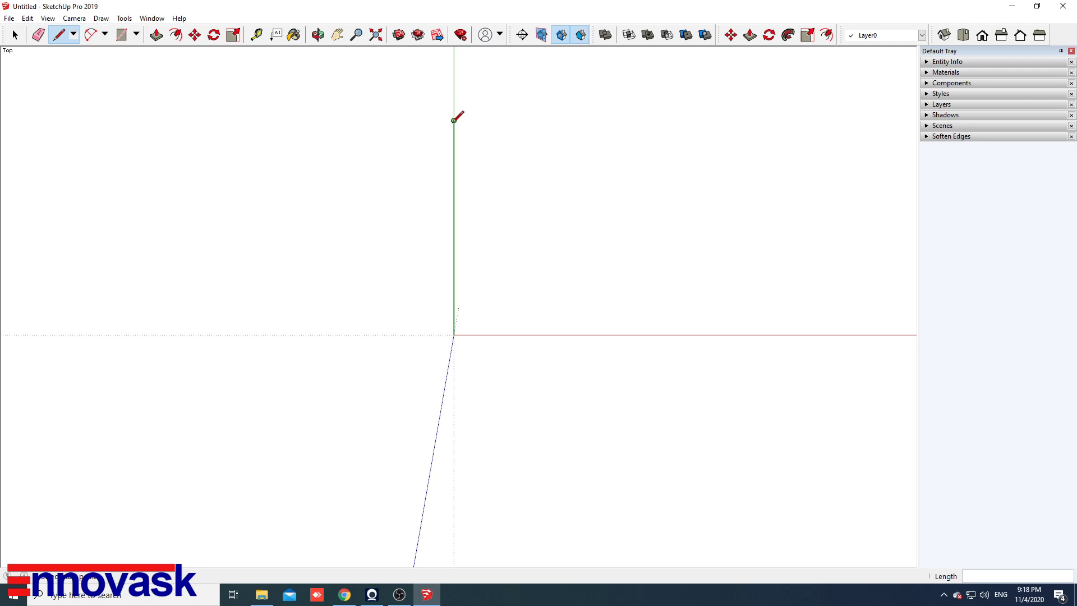
pyautogui.click(454, 120)
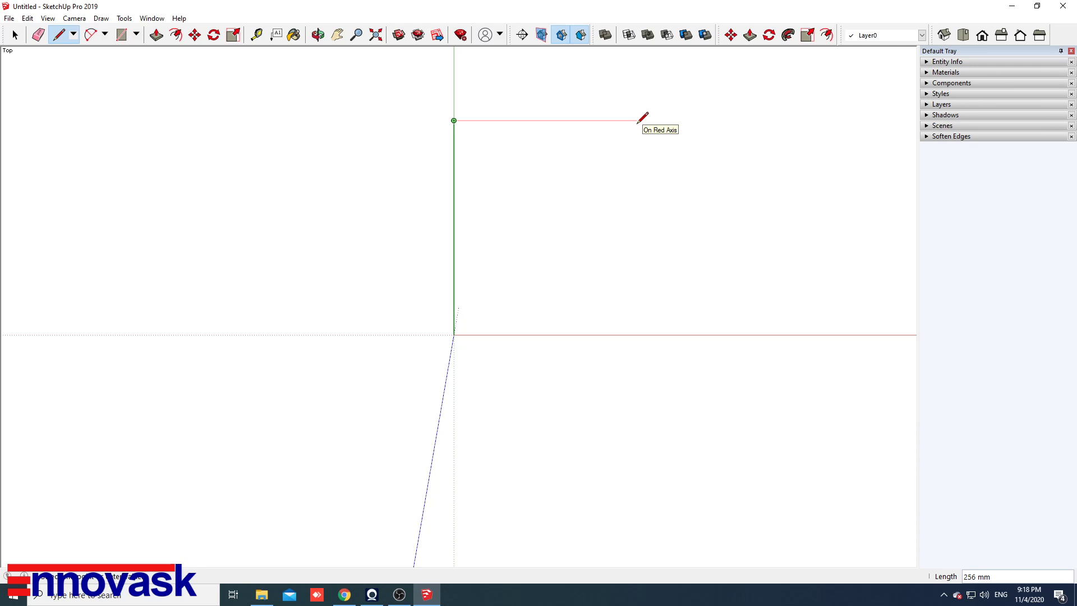
pyautogui.press('Return')
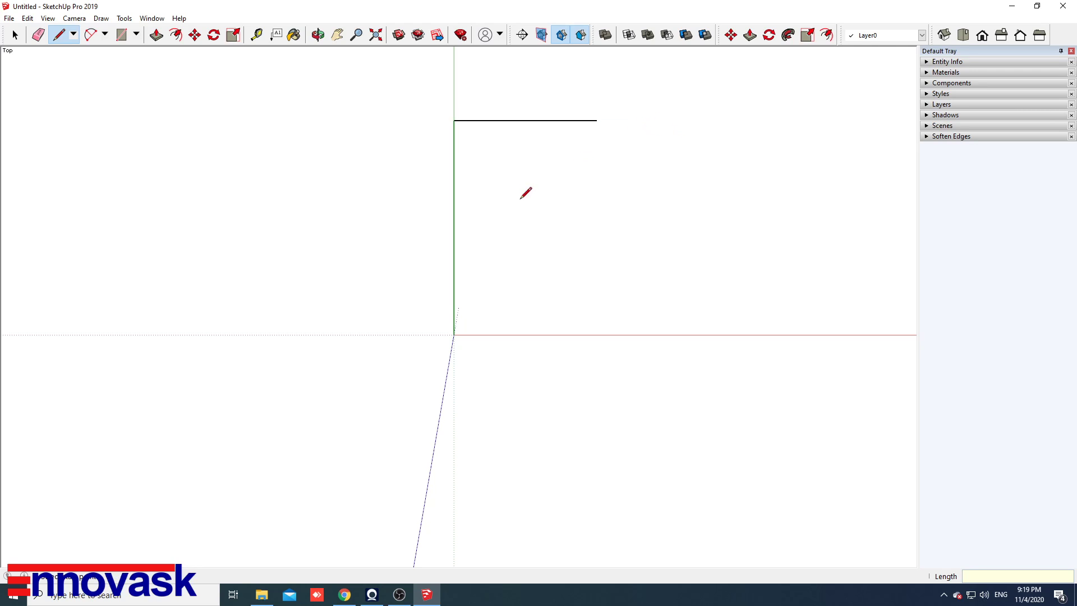
# Measure the lengths of the 200 mm line and the green-axis line with Tape Measure.
pyautogui.scroll(-2, 488, 169)
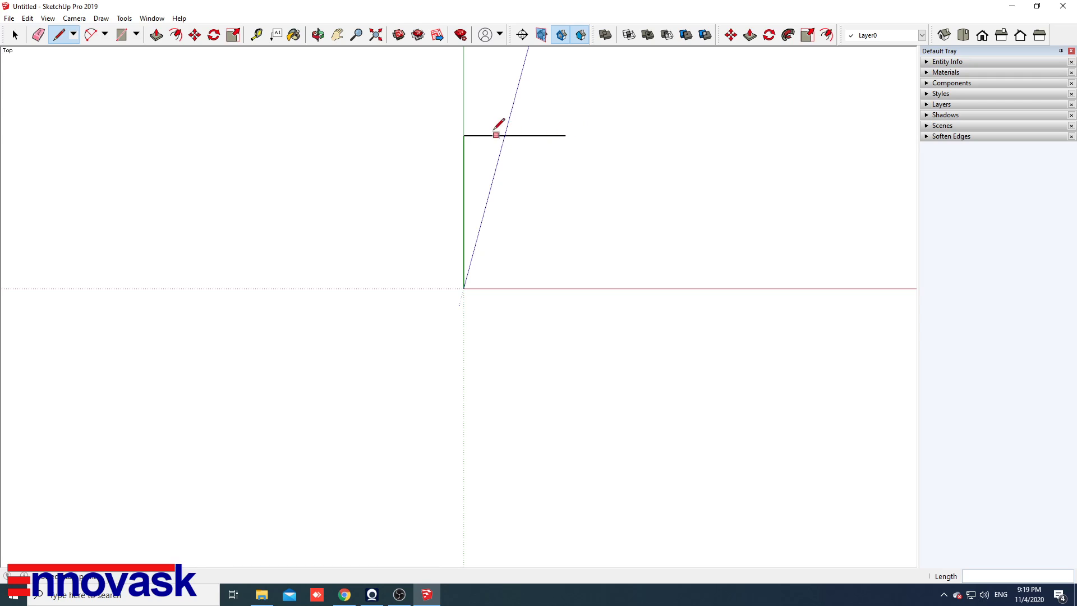
pyautogui.click(256, 36)
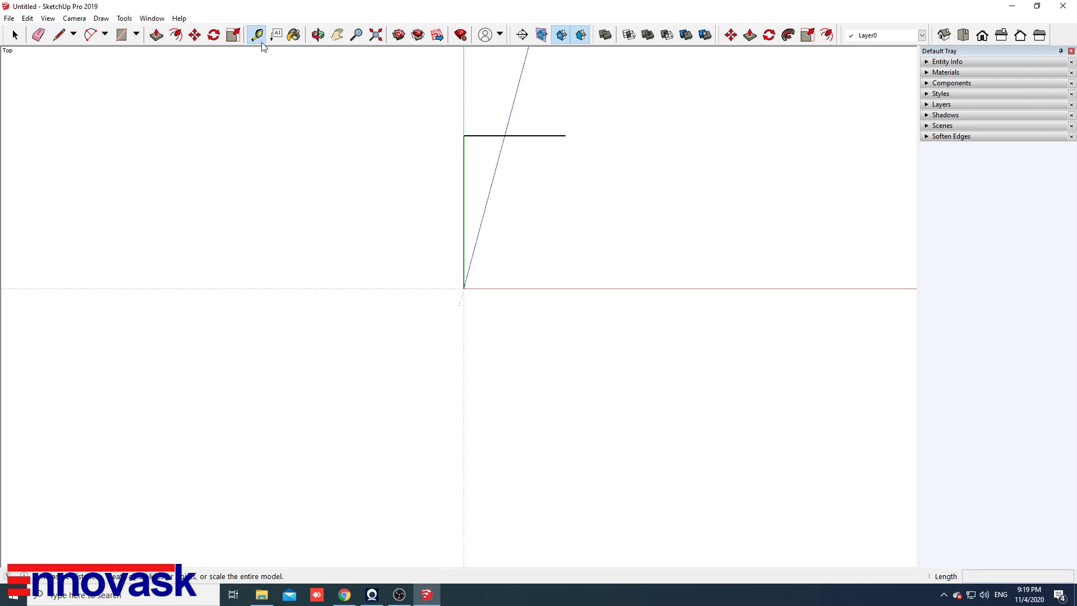
pyautogui.click(463, 135)
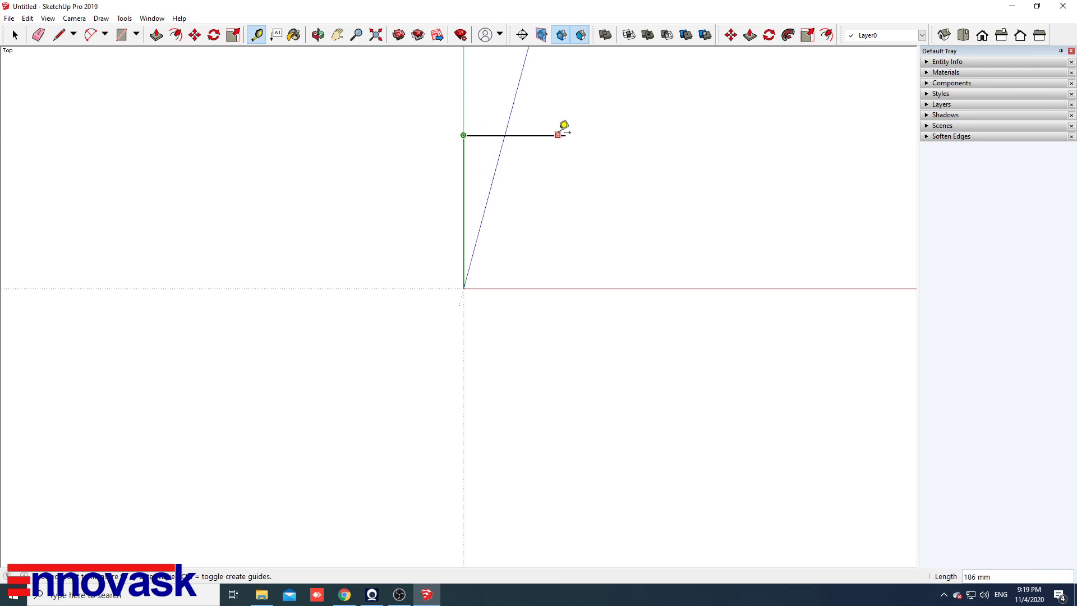
pyautogui.click(565, 135)
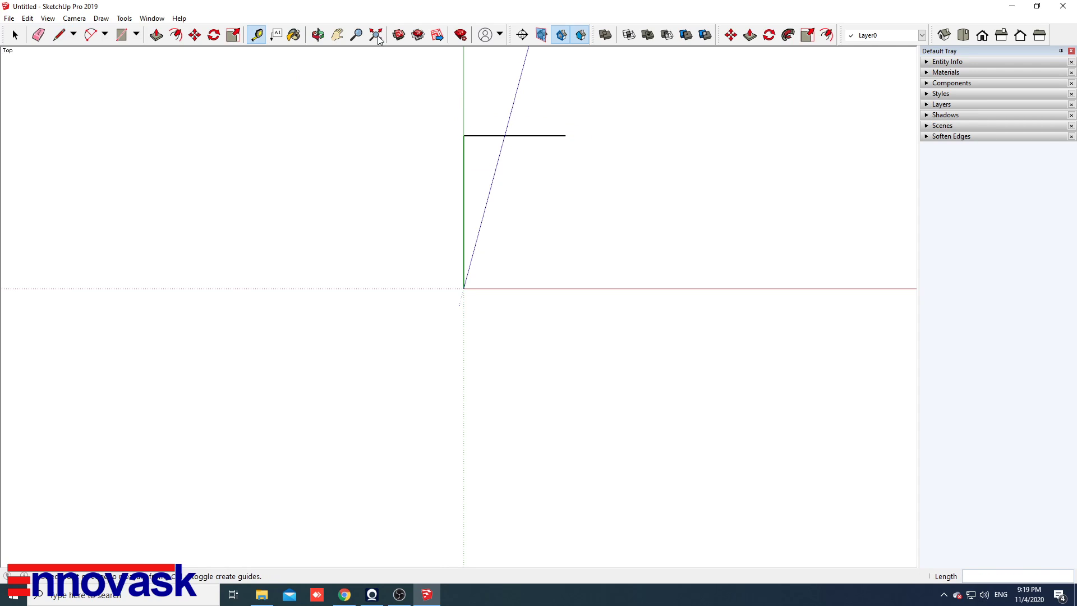
pyautogui.click(464, 287)
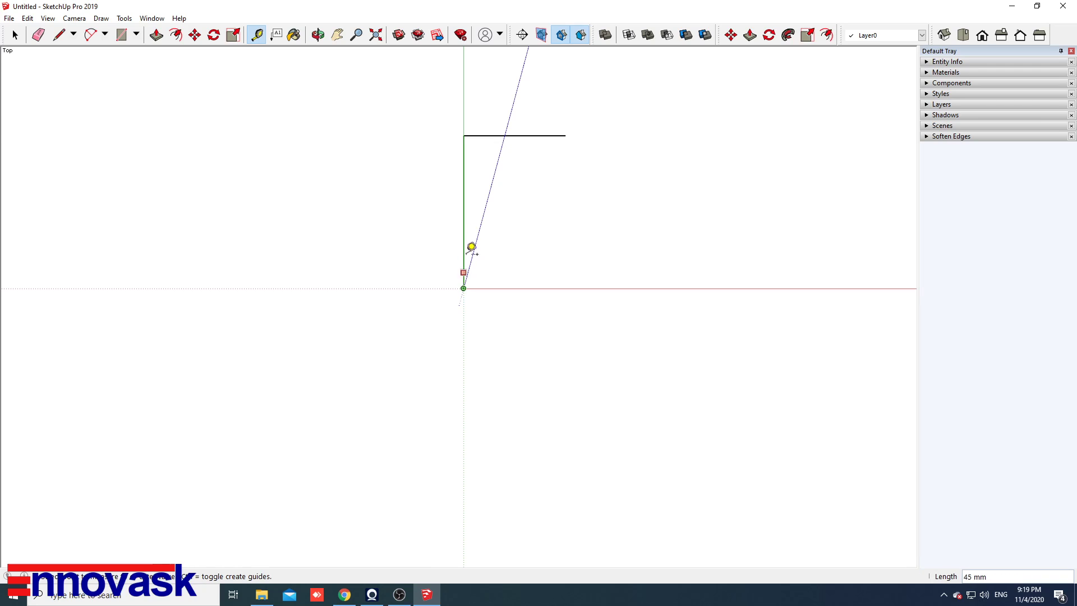
pyautogui.click(464, 135)
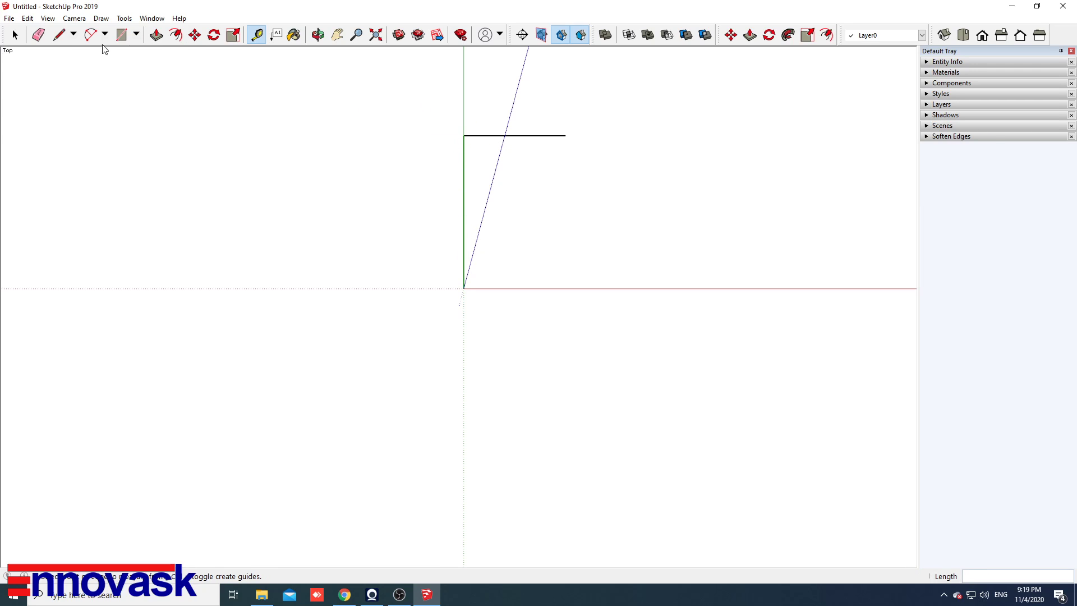
# Complete the rectangle by drawing its other side down to the red axis and its bottom edge back to the origin.
pyautogui.click(59, 34)
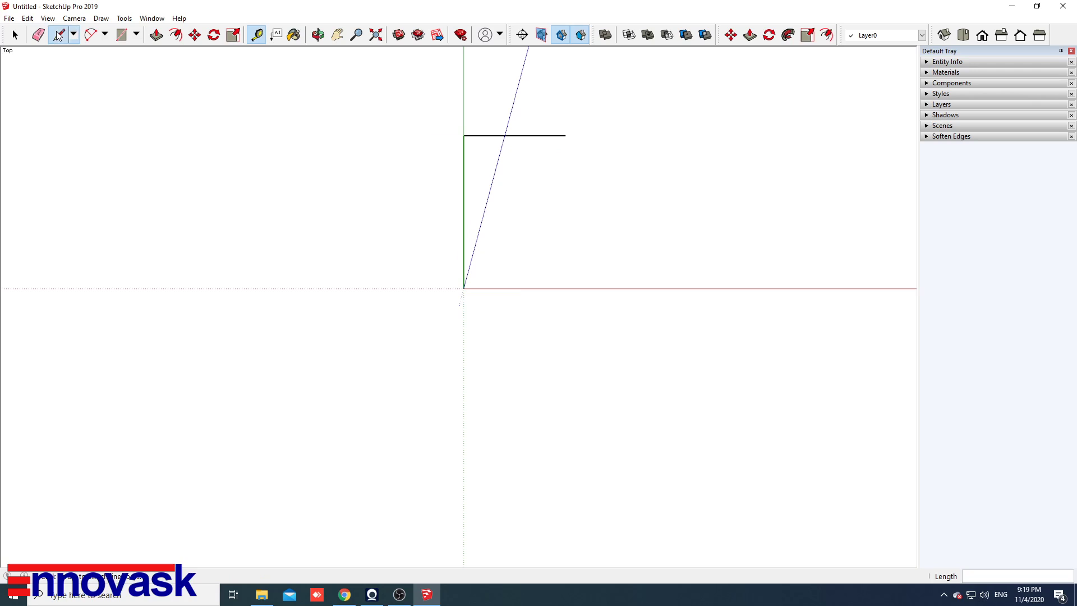
pyautogui.click(565, 135)
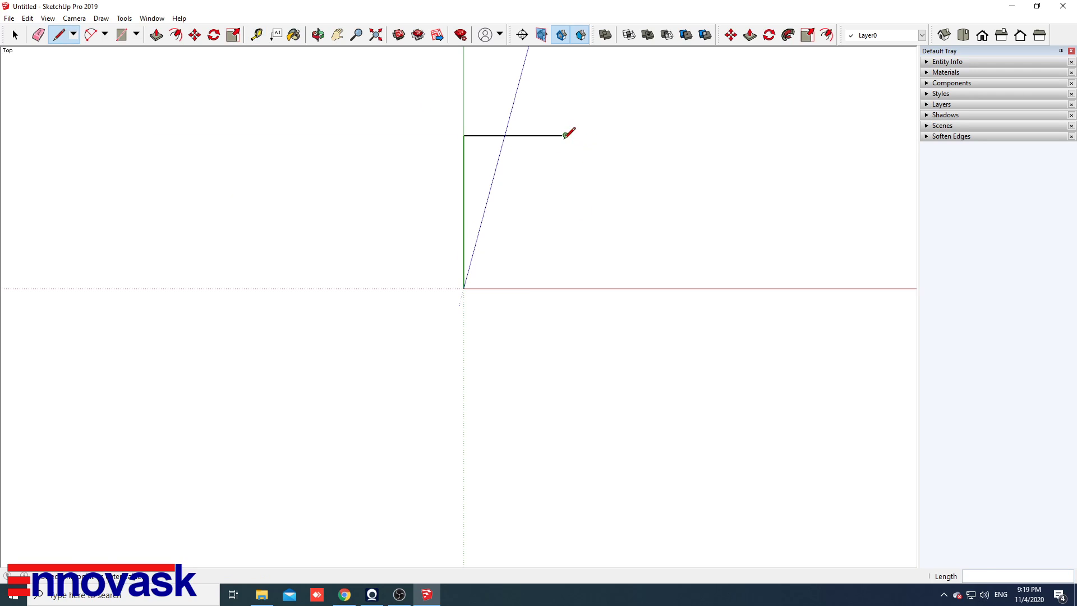
pyautogui.click(566, 288)
pyautogui.click(464, 288)
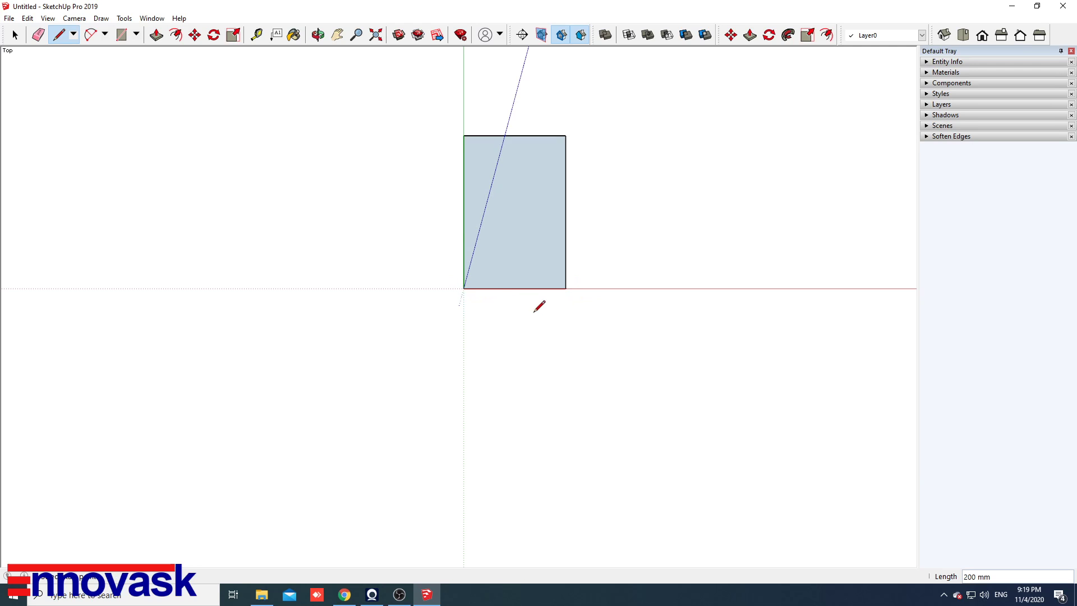
# Beside the rectangle, draw a line about 272 mm long from the red axis parallel to green, and continue it with a short edge along blue.
pyautogui.moveTo(539, 305); pyautogui.dragTo(387, 129, button='middle')
pyautogui.moveTo(507, 284)
pyautogui.mouseDown(button='middle')
pyautogui.moveTo(478, 258)
pyautogui.moveTo(493, 263)
pyautogui.mouseUp(button='middle')
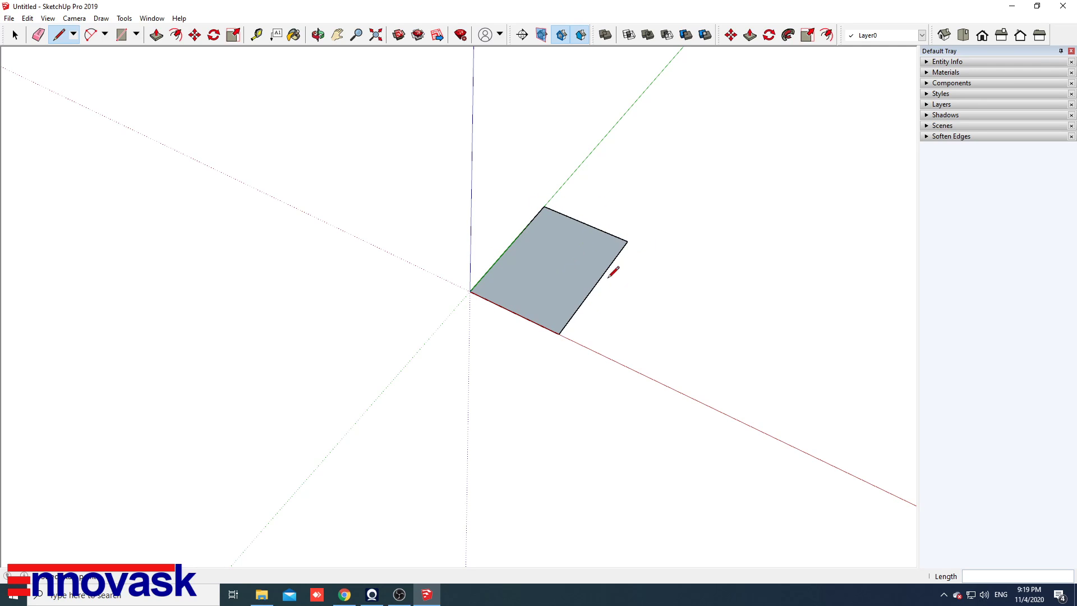
pyautogui.click(470, 291)
pyautogui.click(469, 292)
pyautogui.click(616, 361)
pyautogui.click(674, 272)
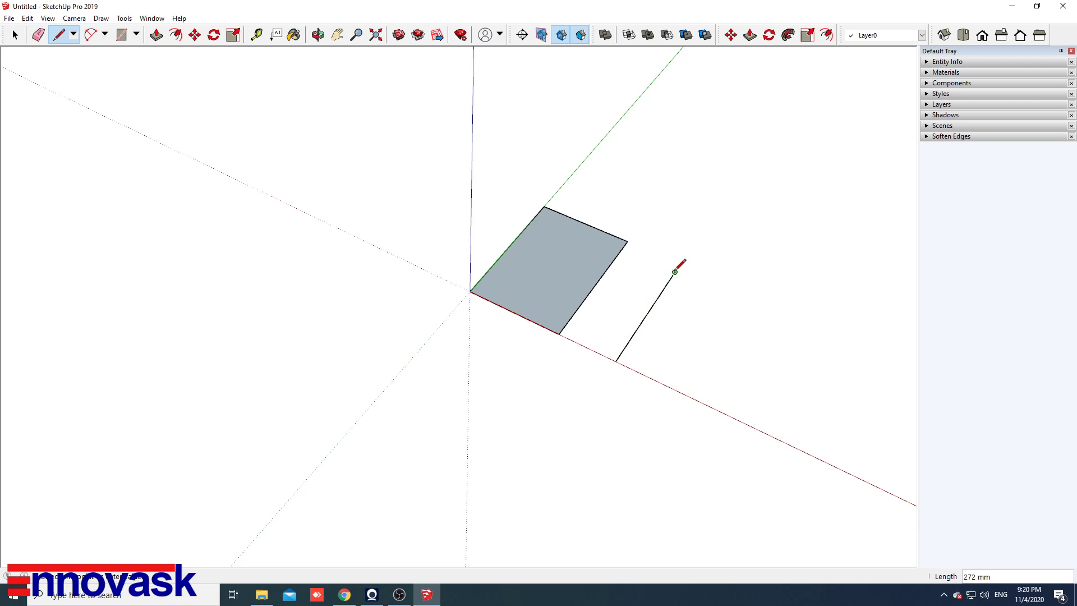
pyautogui.click(684, 236)
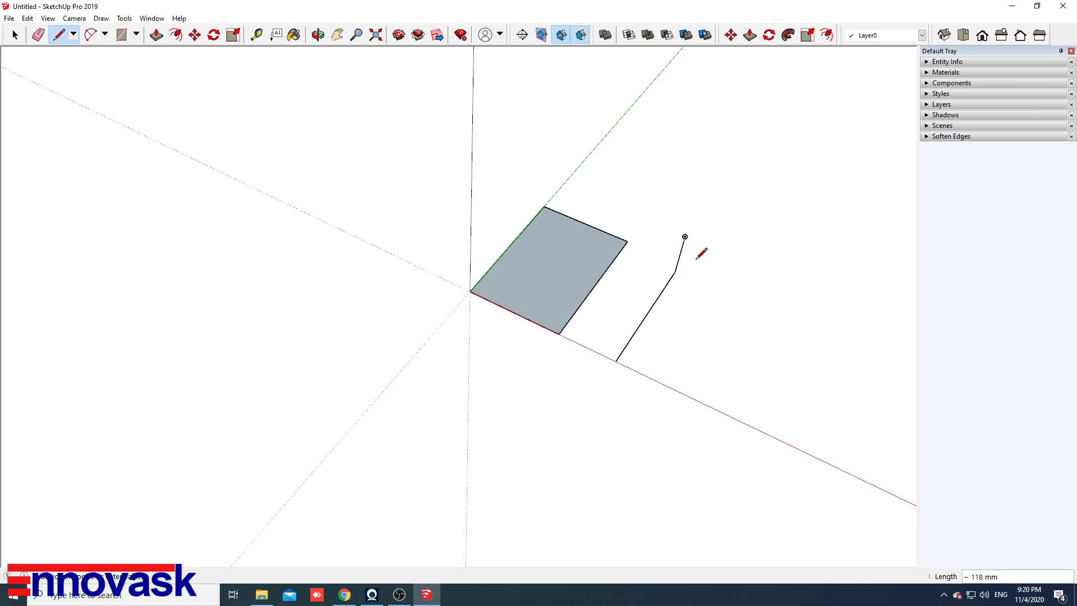
# Continue from the raised point with a sloping edge, an edge down to the red axis, and a closing edge to the starting point.
pyautogui.click(777, 304)
pyautogui.hotkey('ctrl', 'z')
pyautogui.click(743, 301)
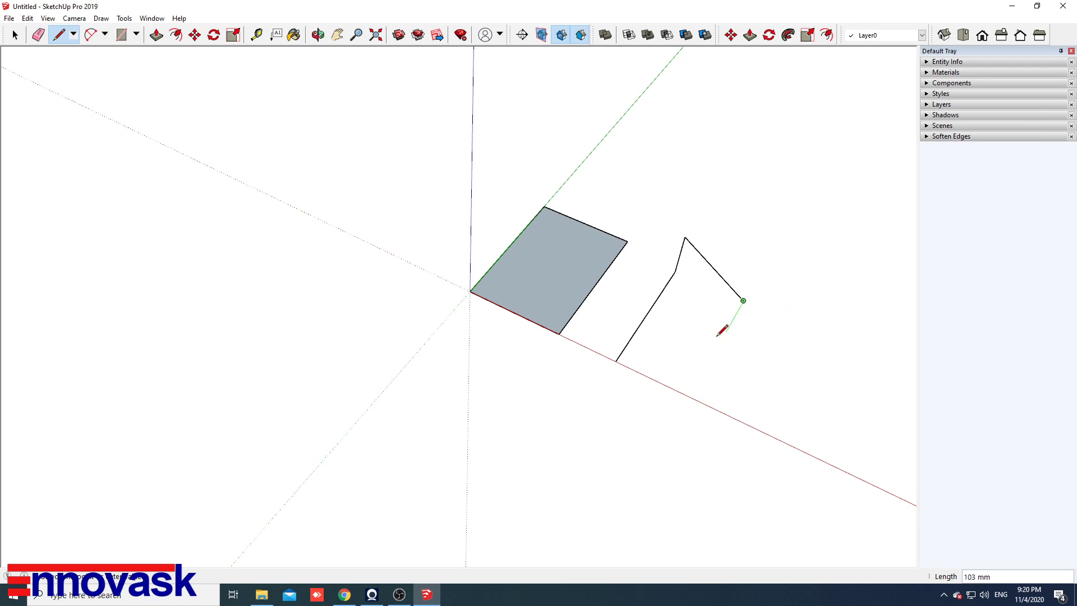
pyautogui.click(688, 396)
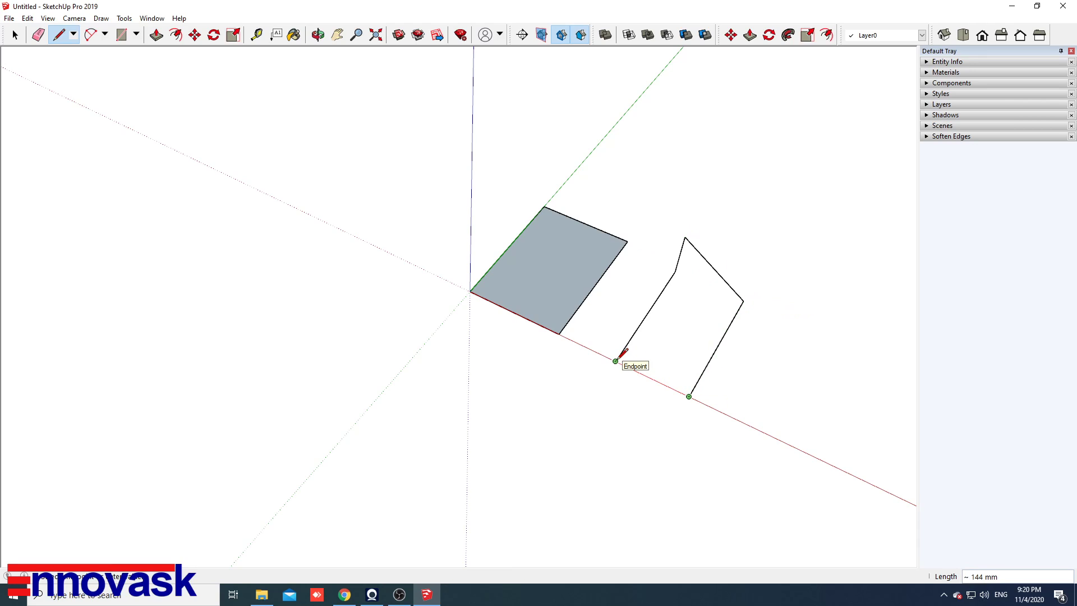
pyautogui.click(615, 360)
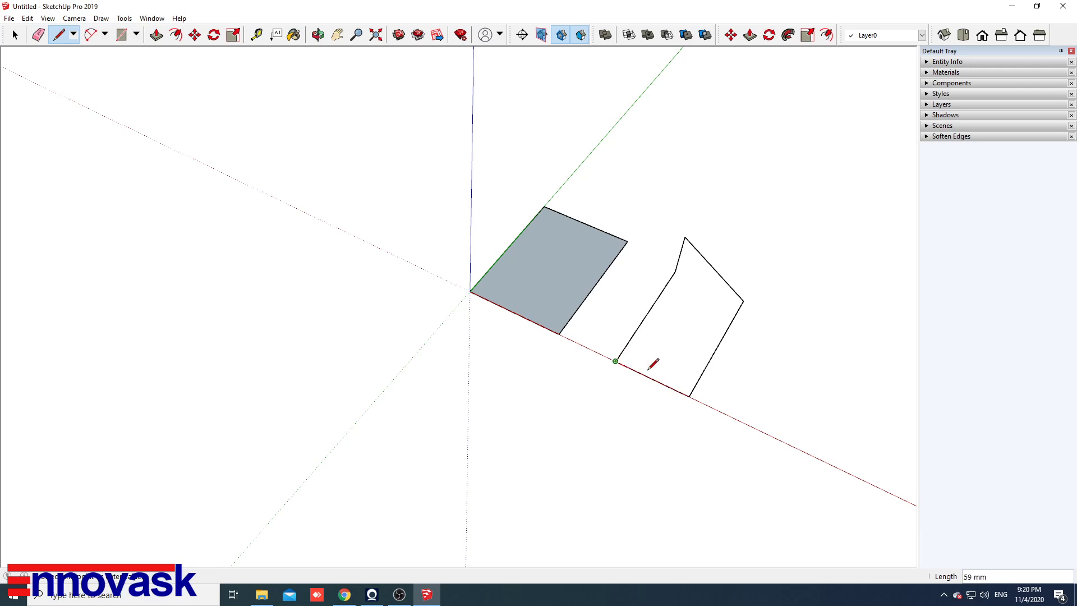
# Join the loop's starting point to the raised corner with a line, and erase the short blue-direction edge and the adjoining green-direction edge.
pyautogui.click(685, 236)
pyautogui.press('space')
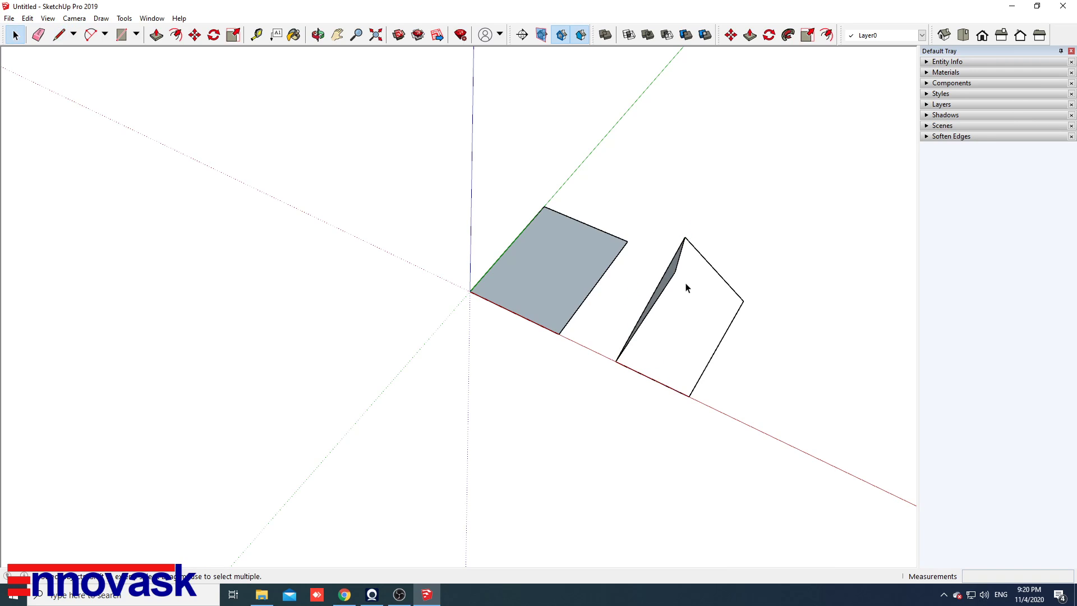
pyautogui.press('e')
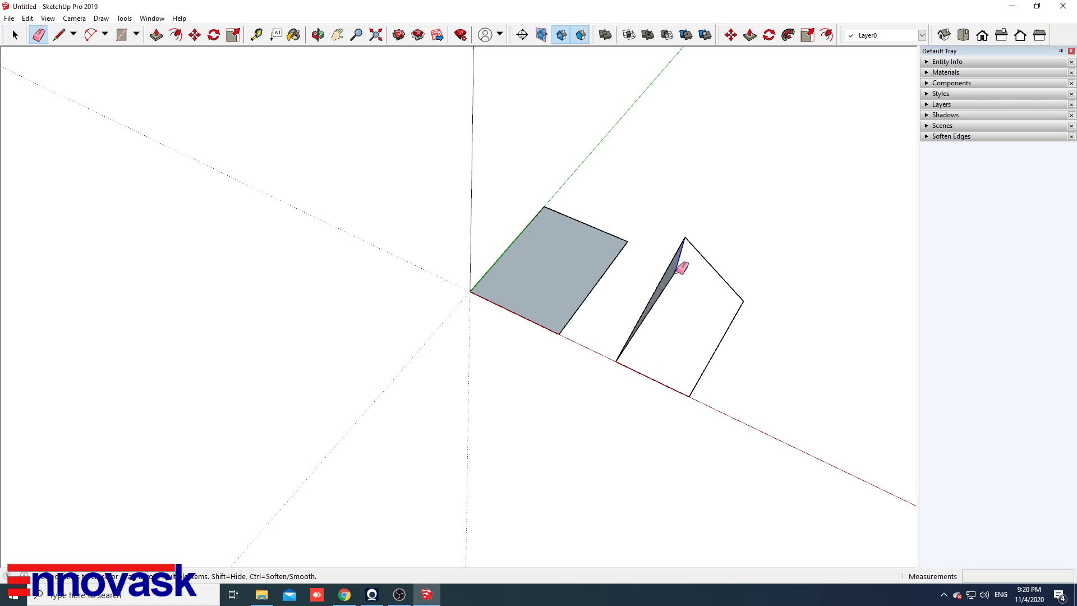
pyautogui.click(682, 268)
pyautogui.moveTo(639, 272); pyautogui.dragTo(611, 261, button='middle')
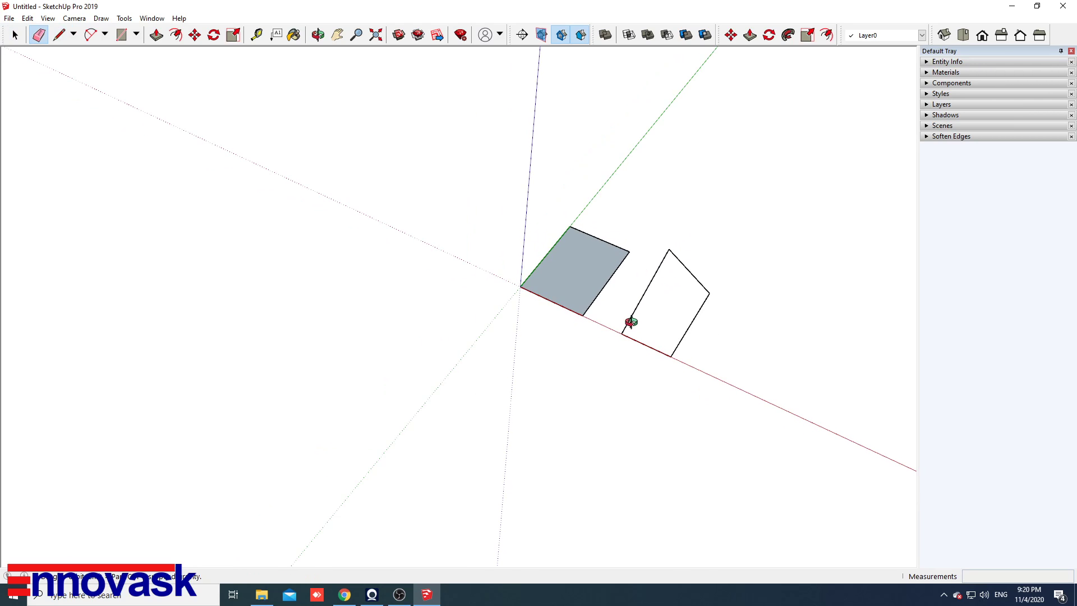
pyautogui.moveTo(631, 322)
pyautogui.mouseDown(button='middle')
pyautogui.moveTo(680, 190)
pyautogui.moveTo(605, 277)
pyautogui.moveTo(606, 303)
pyautogui.moveTo(660, 233)
pyautogui.moveTo(647, 260)
pyautogui.moveTo(589, 312)
pyautogui.moveTo(637, 368)
pyautogui.moveTo(623, 310)
pyautogui.moveTo(601, 293)
pyautogui.moveTo(620, 332)
pyautogui.moveTo(606, 399)
pyautogui.moveTo(583, 374)
pyautogui.moveTo(582, 341)
pyautogui.moveTo(607, 279)
pyautogui.moveTo(651, 267)
pyautogui.moveTo(685, 308)
pyautogui.mouseUp(button='middle')
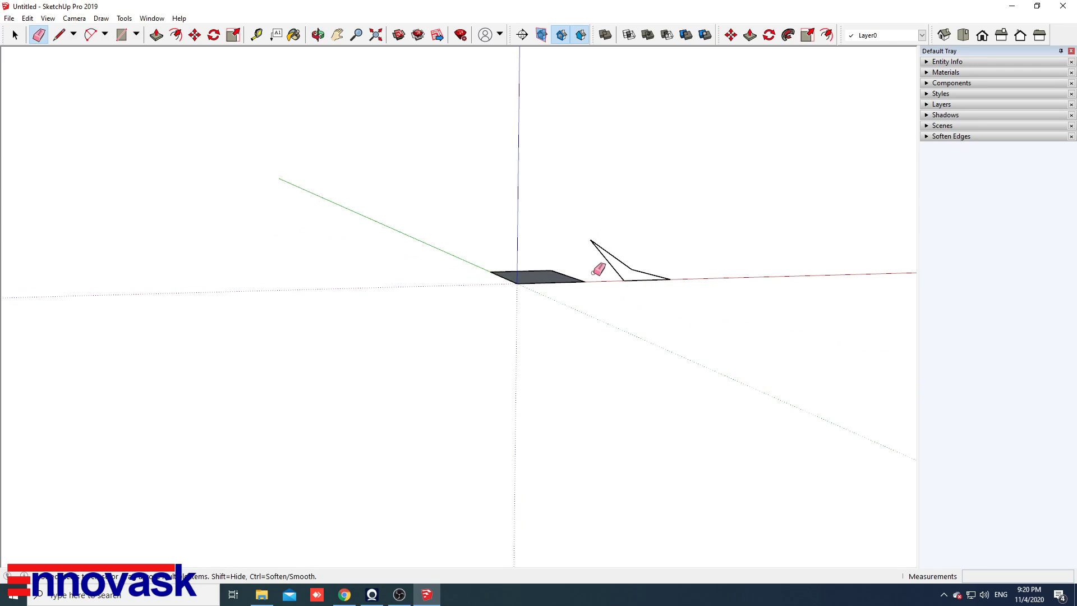
pyautogui.moveTo(598, 269)
pyautogui.mouseDown(button='middle')
pyautogui.moveTo(536, 329)
pyautogui.moveTo(627, 289)
pyautogui.moveTo(620, 295)
pyautogui.mouseUp(button='middle')
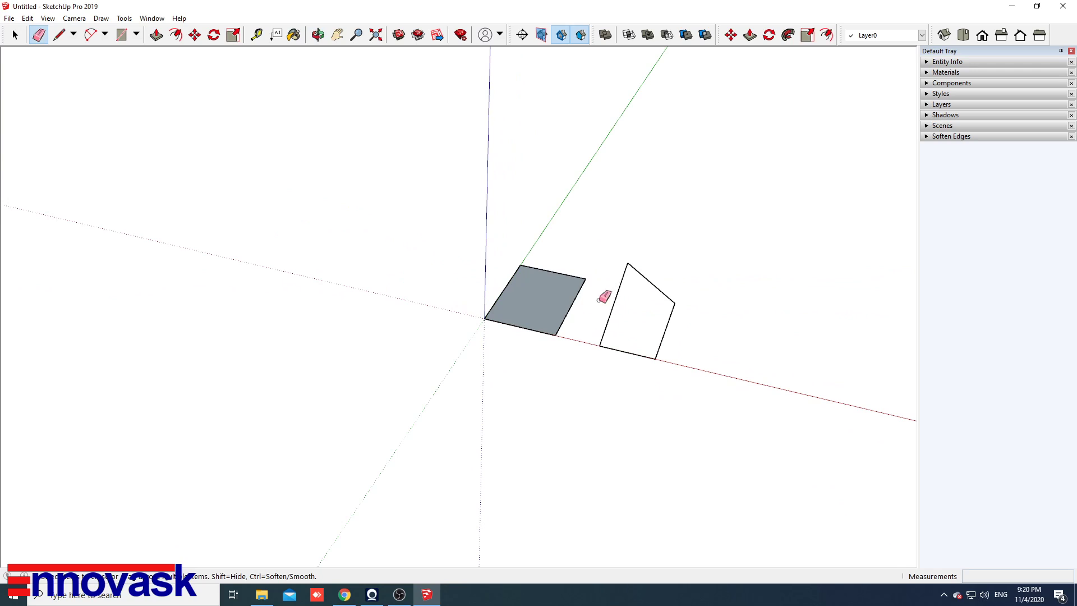
# Erase all four edges of the unfilled loop beside the rectangle, keeping the rectangle at the origin.
pyautogui.press('space')
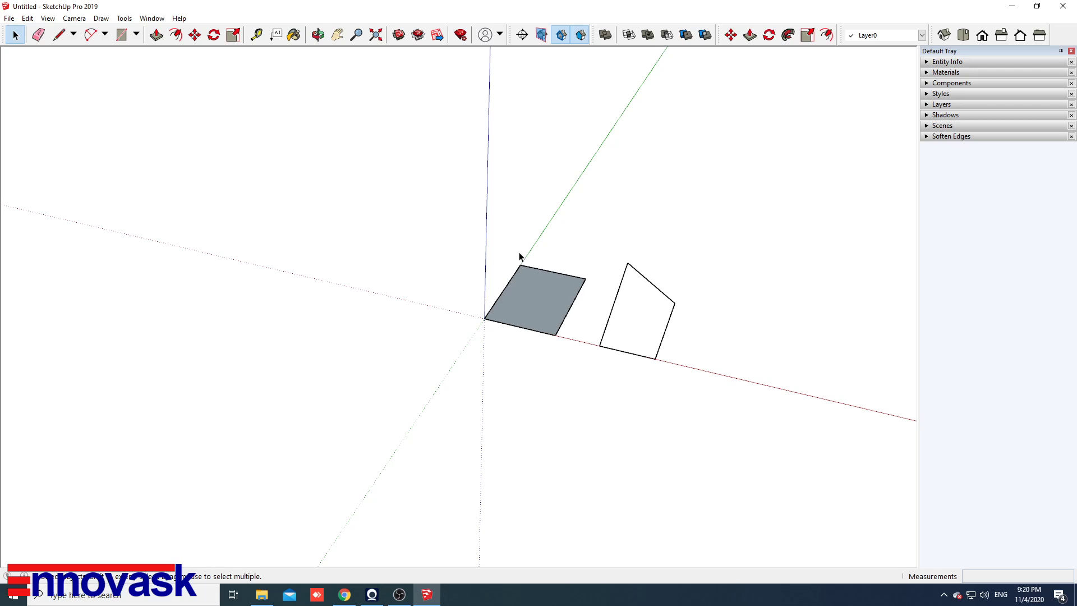
pyautogui.click(38, 35)
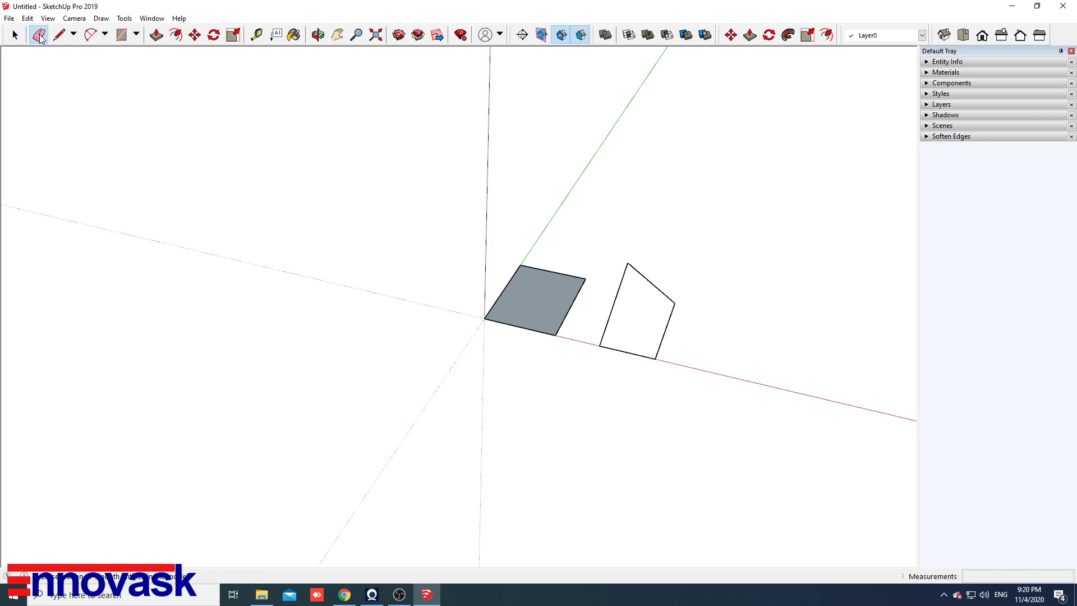
pyautogui.moveTo(635, 269); pyautogui.dragTo(613, 297)
pyautogui.moveTo(681, 296); pyautogui.dragTo(632, 364)
pyautogui.scroll(-2, 464, 303)
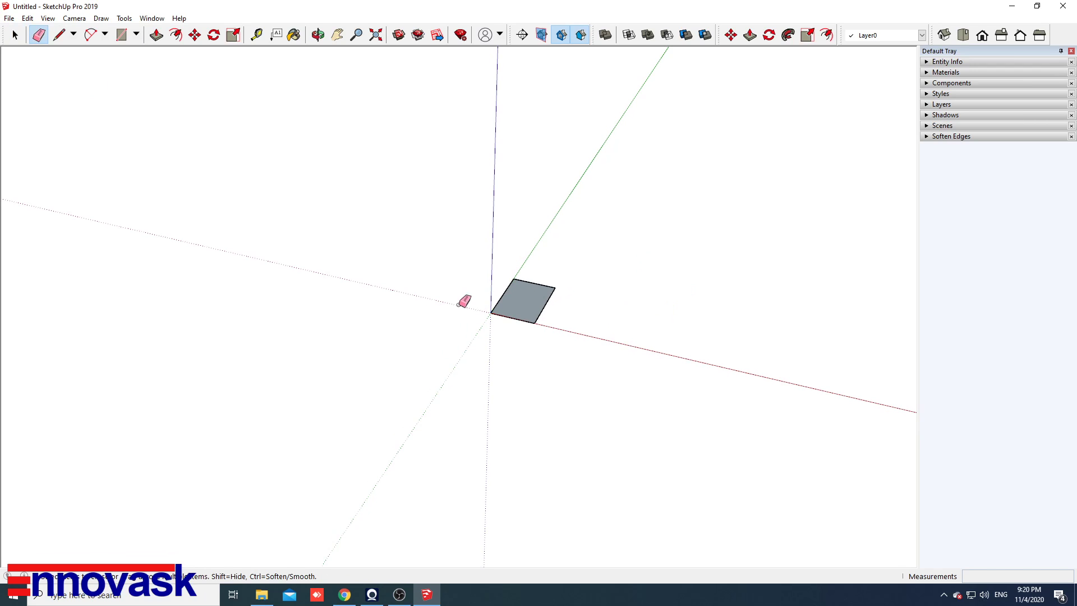
pyautogui.scroll(3, 533, 297)
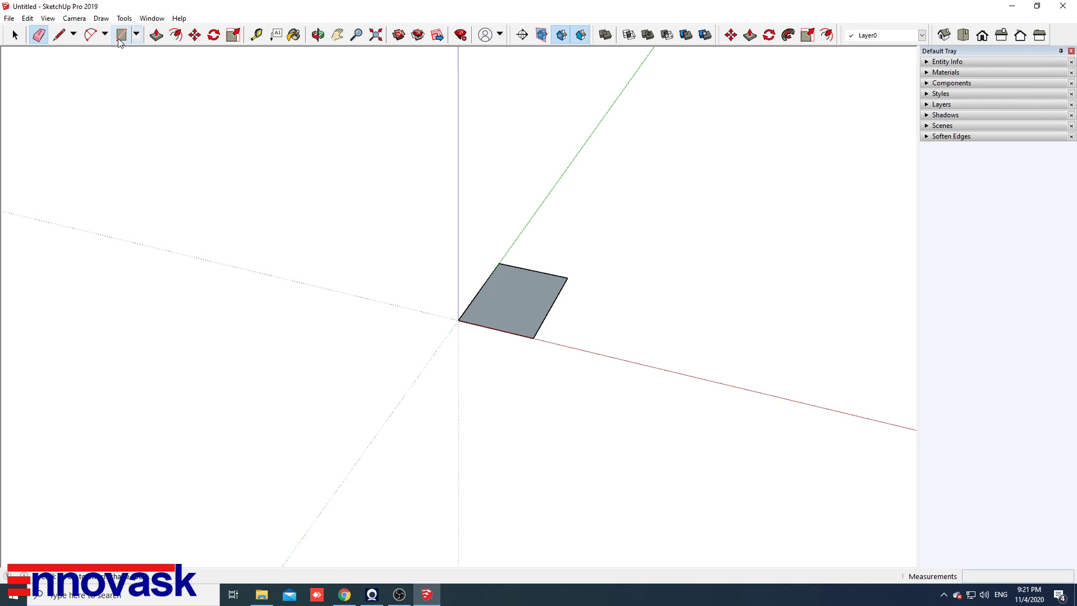
# Draw a circle with a 75 mm radius on the ground plane, on the far side of the rectangle from the origin.
pyautogui.click(137, 36)
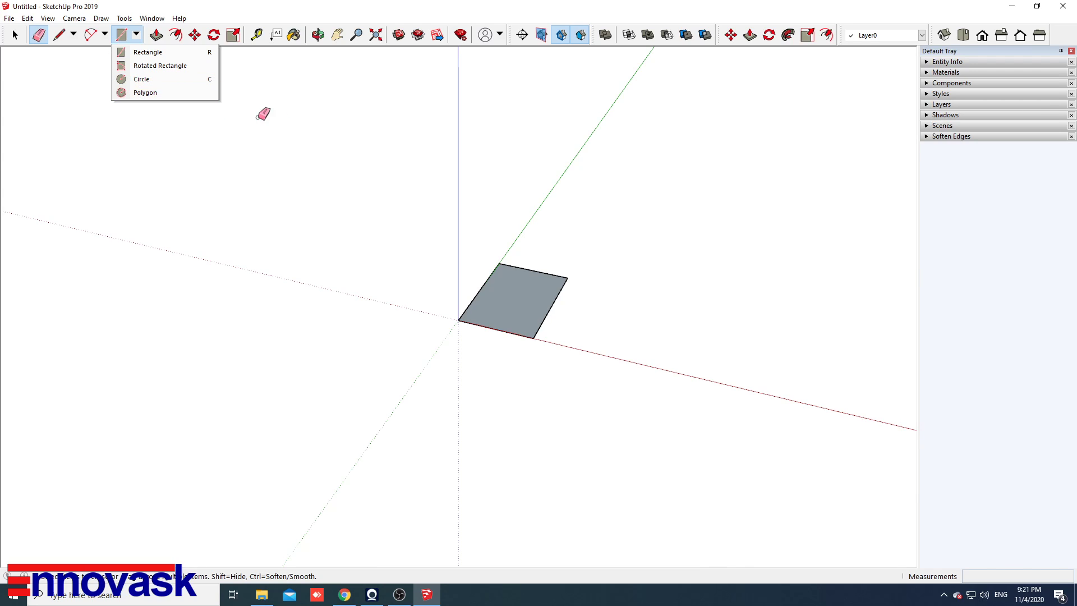
pyautogui.click(16, 40)
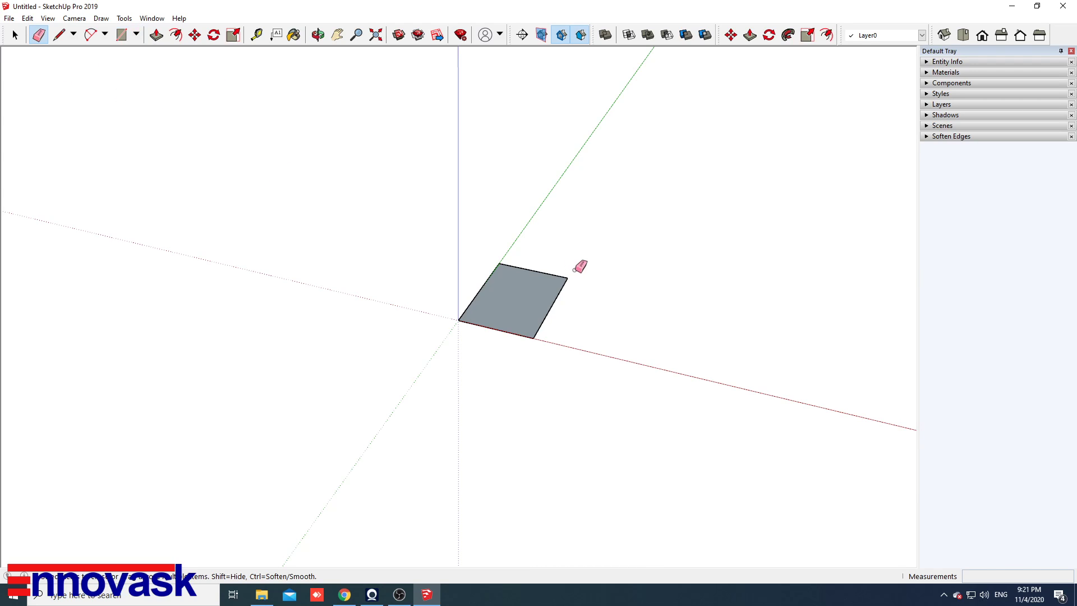
pyautogui.click(136, 34)
pyautogui.click(142, 81)
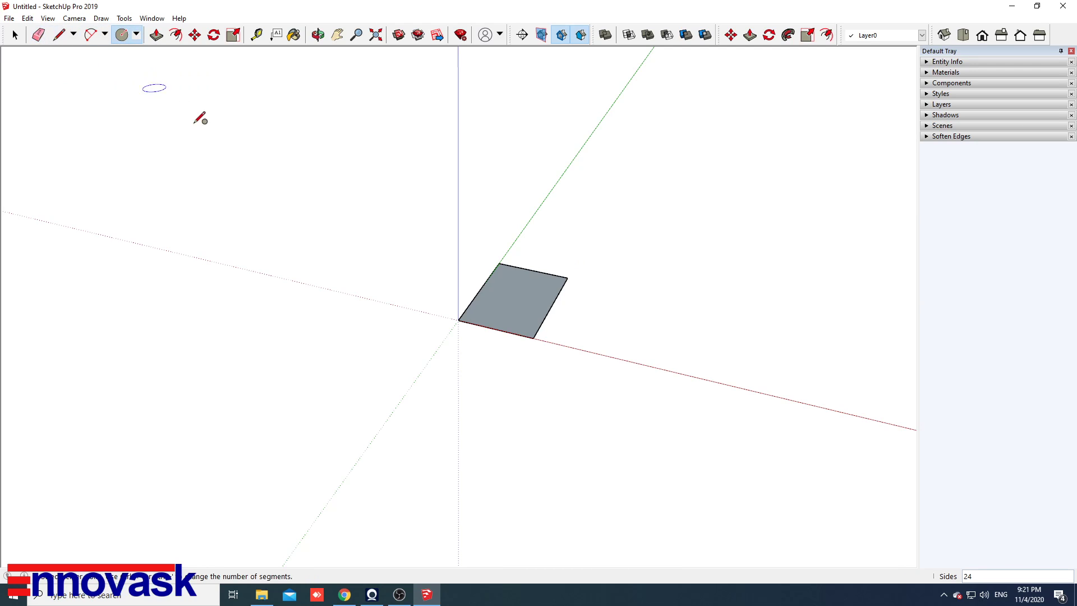
pyautogui.click(668, 320)
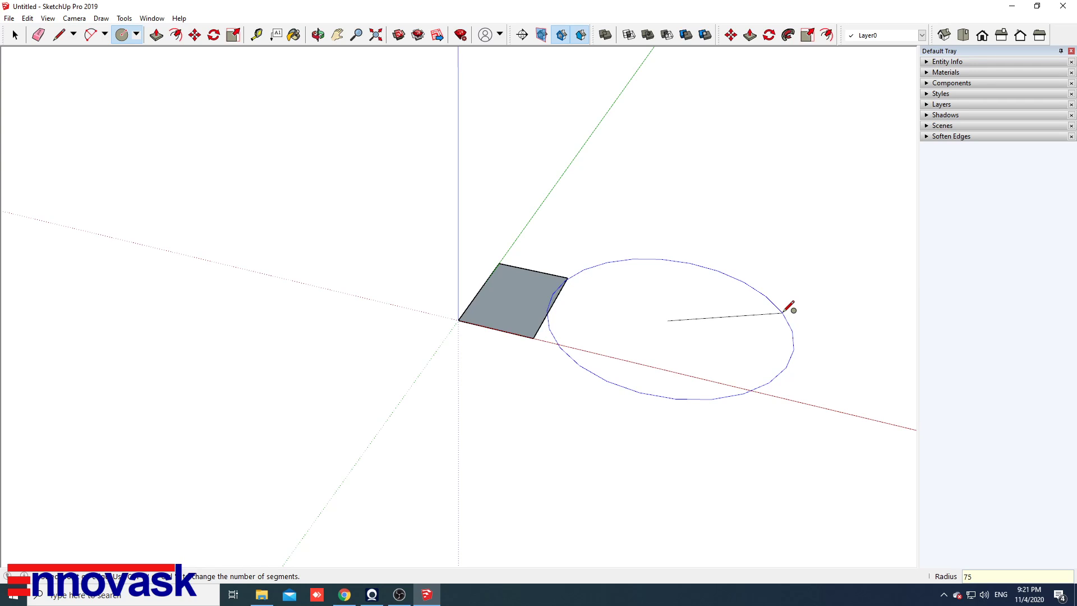
pyautogui.press('Return')
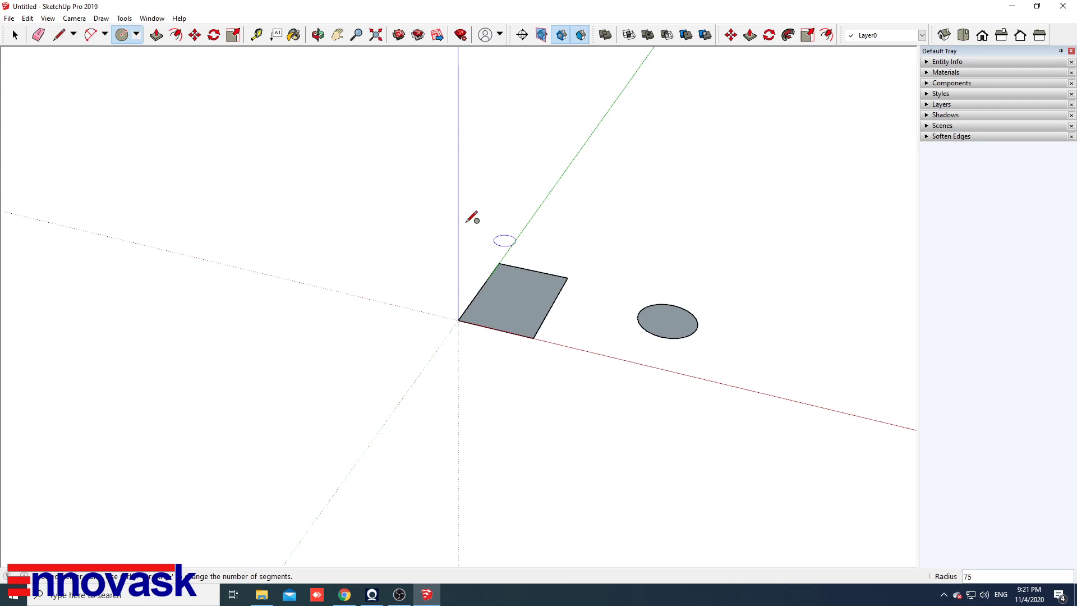
pyautogui.moveTo(368, 209); pyautogui.dragTo(553, 324, button='middle')
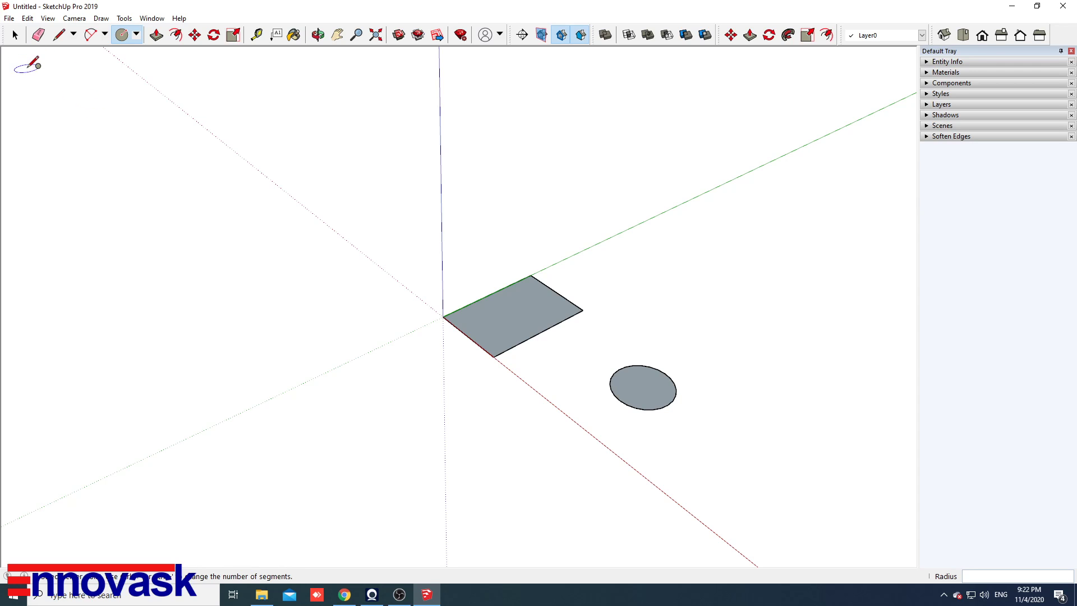
pyautogui.click(400, 594)
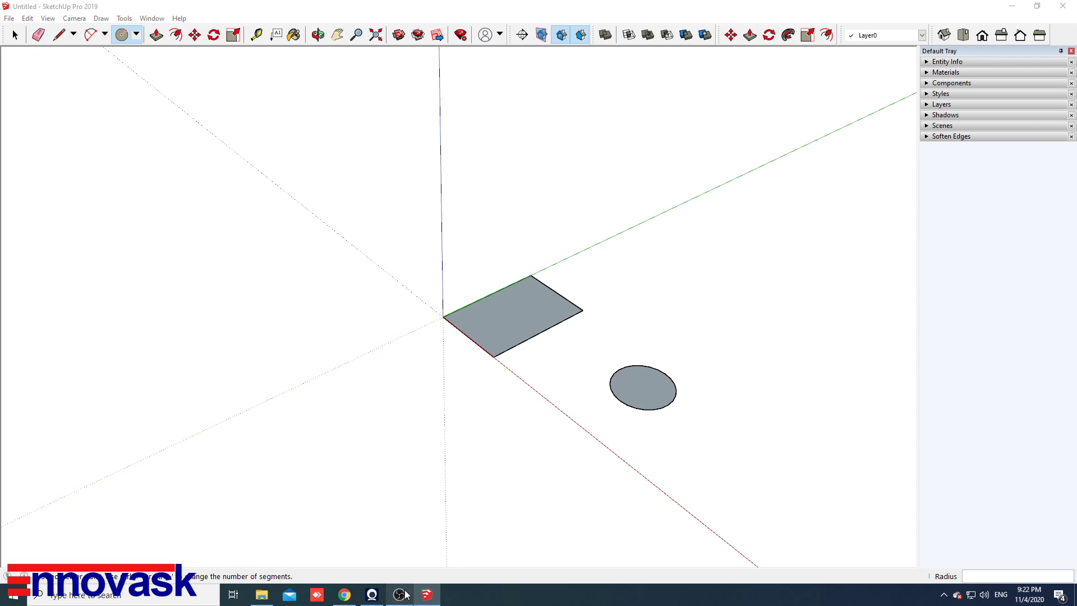